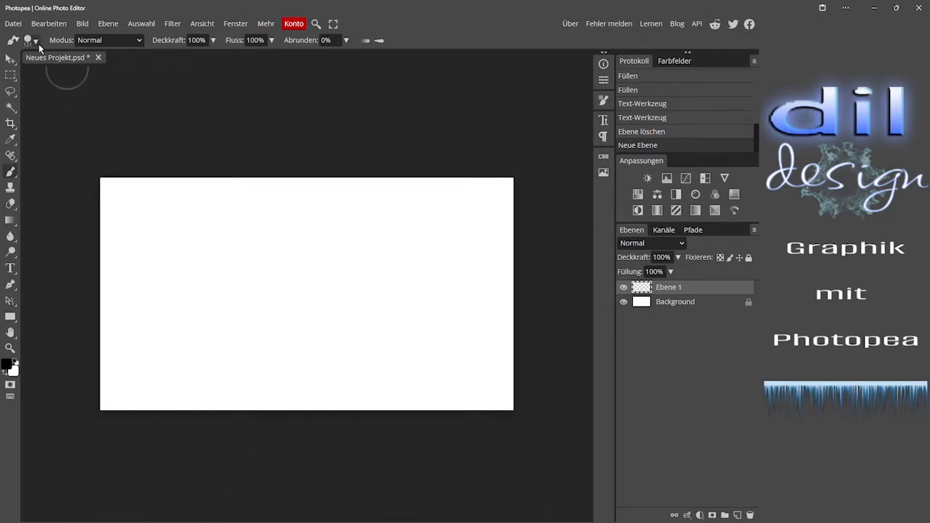
Paint two black test strokes across the canvas on Ebene 1 with the hard round brush, and undo both
left_click(35, 41)
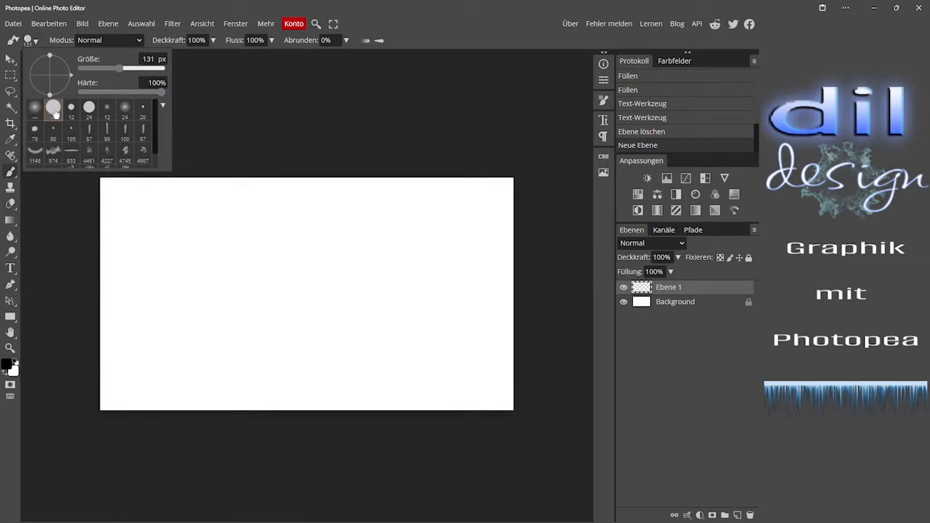
left_click(36, 43)
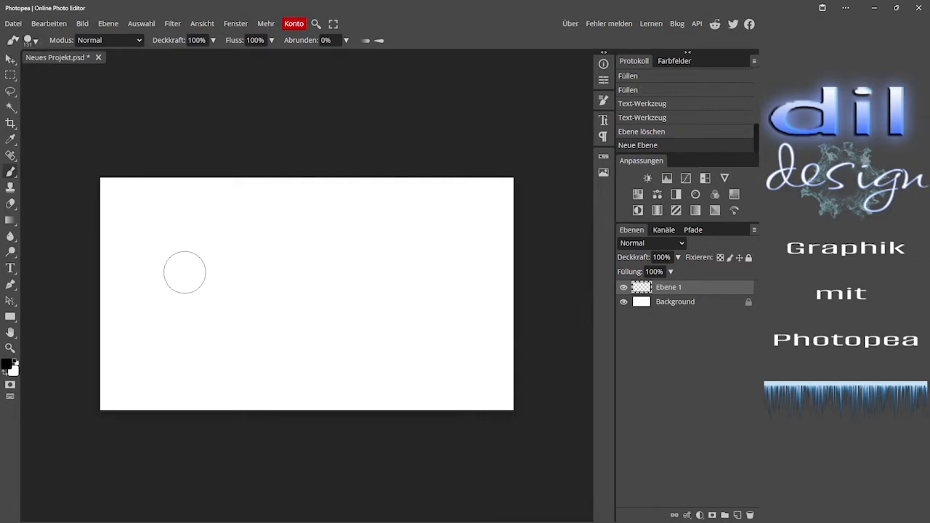
mouse_move(185, 272)
left_mouse_down()
mouse_move(417, 280)
mouse_move(452, 286)
mouse_move(455, 298)
mouse_move(399, 328)
mouse_move(141, 344)
left_mouse_up()
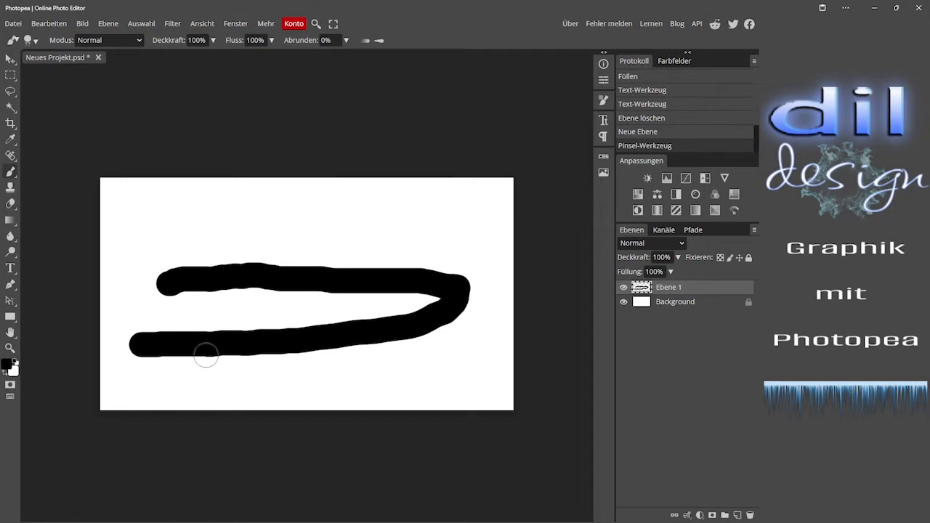
left_click(151, 222)
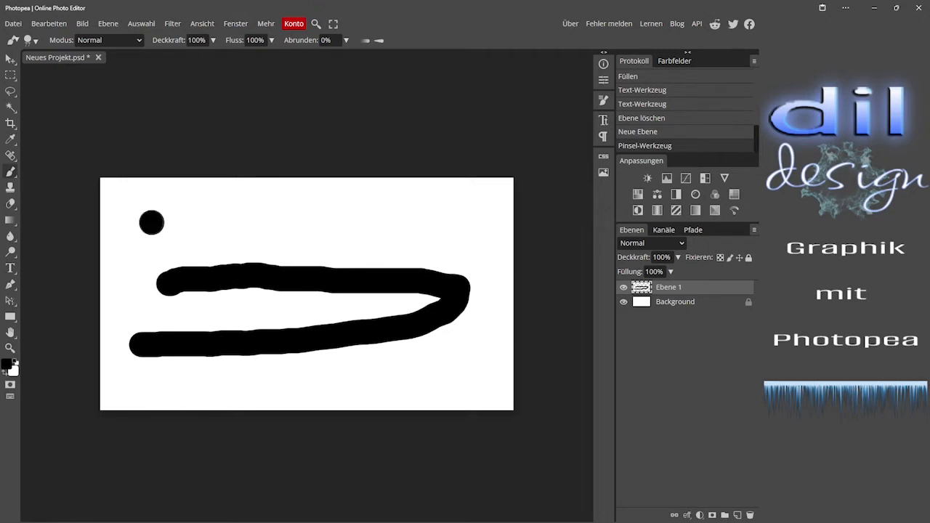
left_click_drag(151, 222, 441, 223)
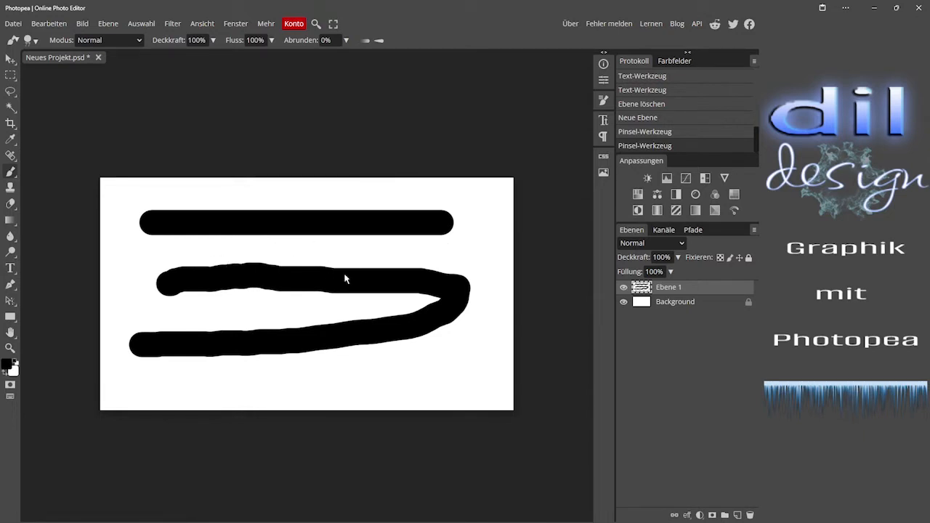
key("ctrl+z")
key("ctrl+z")
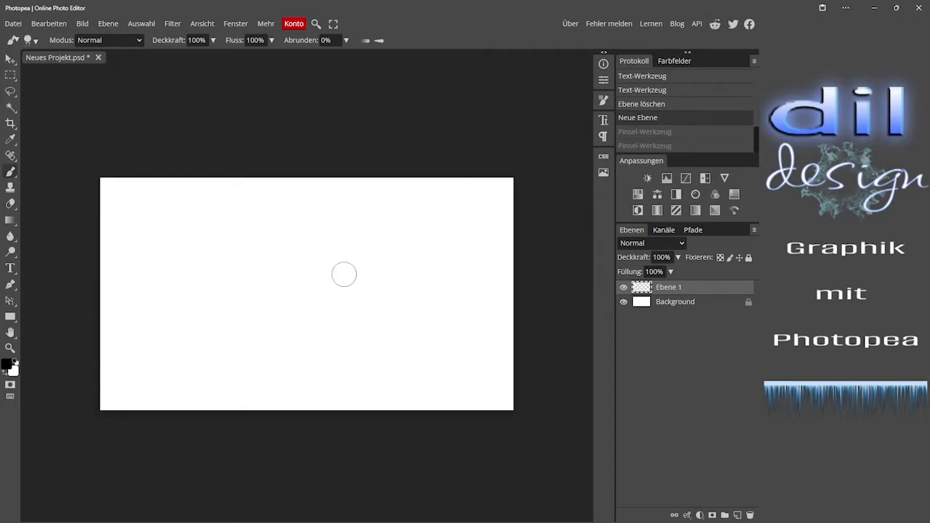
Set the brush tip size (Größe) to 313 px and stamp one black circle near the canvas's left edge
left_click(603, 100)
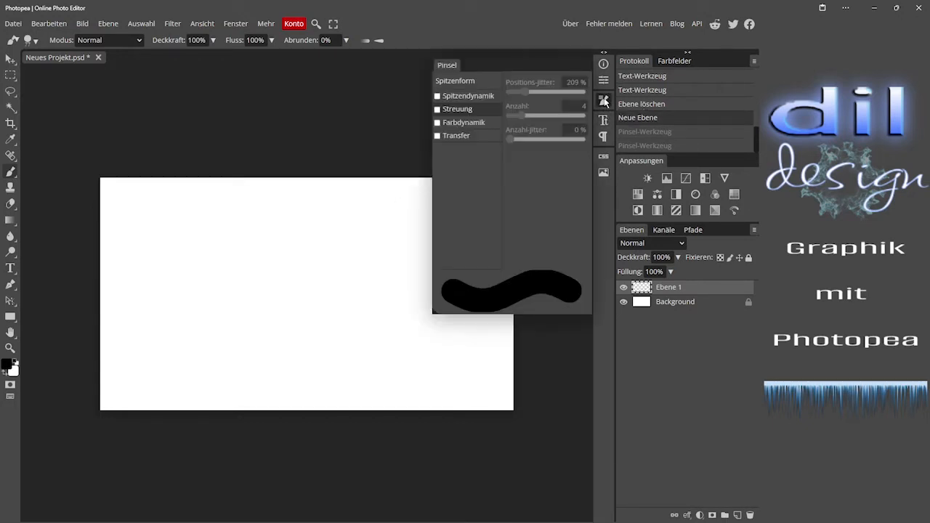
left_click(457, 81)
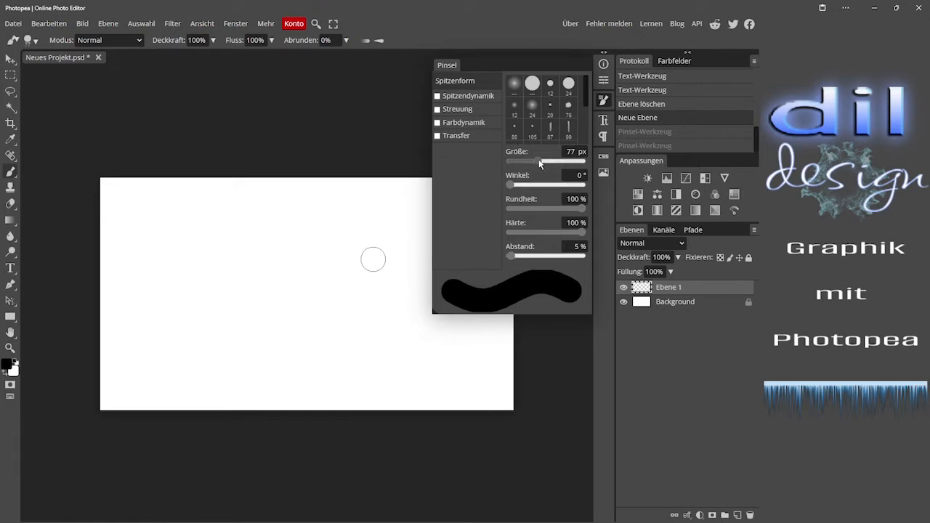
left_click_drag(539, 159, 555, 160)
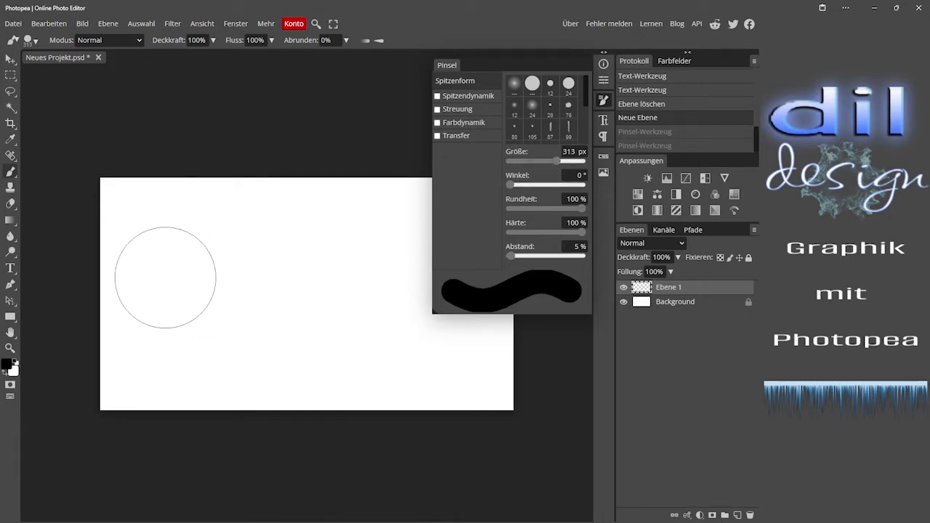
left_click(165, 277)
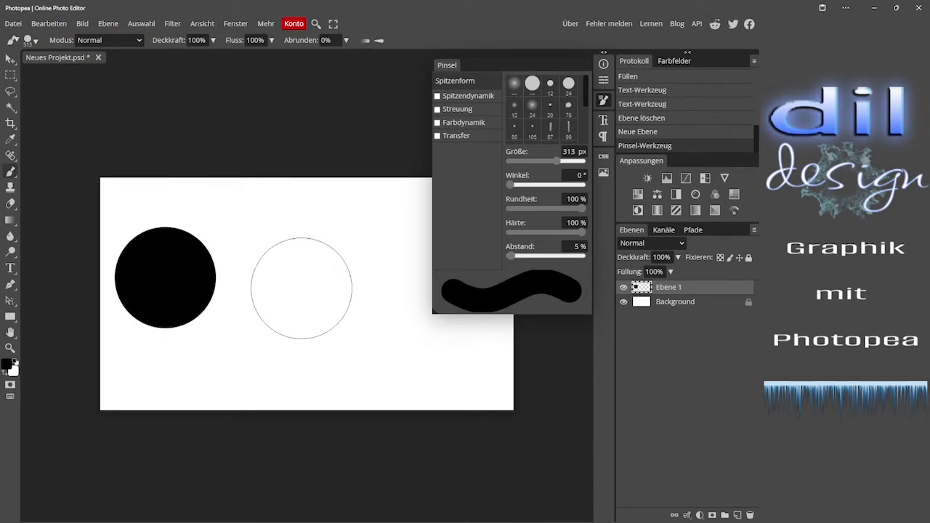
Flatten the brush tip to 9% roundness (Rundheit) and stamp a horizontal ellipse in the canvas's upper middle
mouse_move(509, 184)
left_mouse_down()
mouse_move(578, 186)
mouse_move(506, 189)
left_mouse_up()
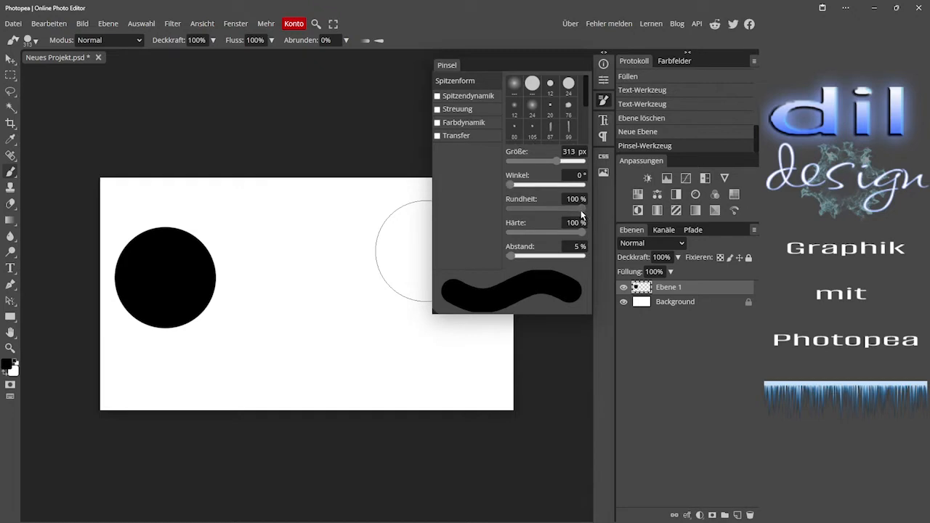
left_click_drag(581, 208, 513, 210)
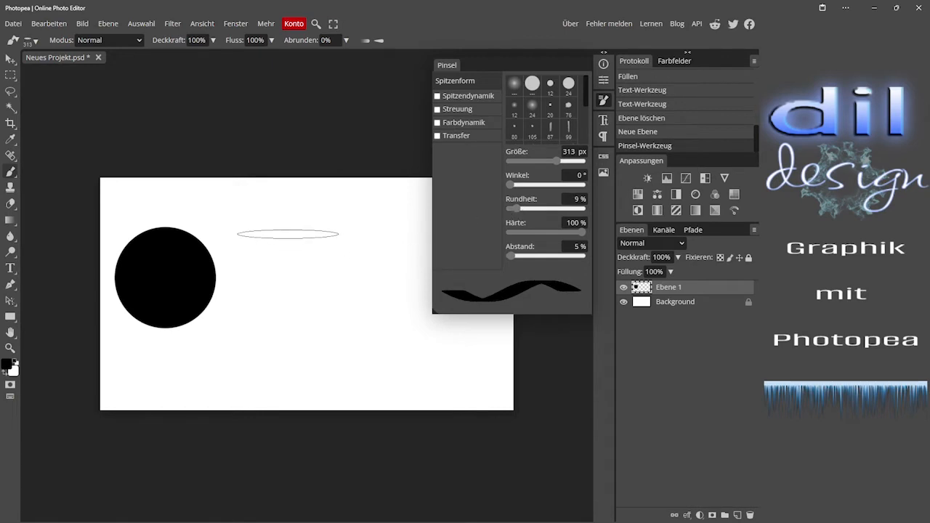
left_click(287, 225)
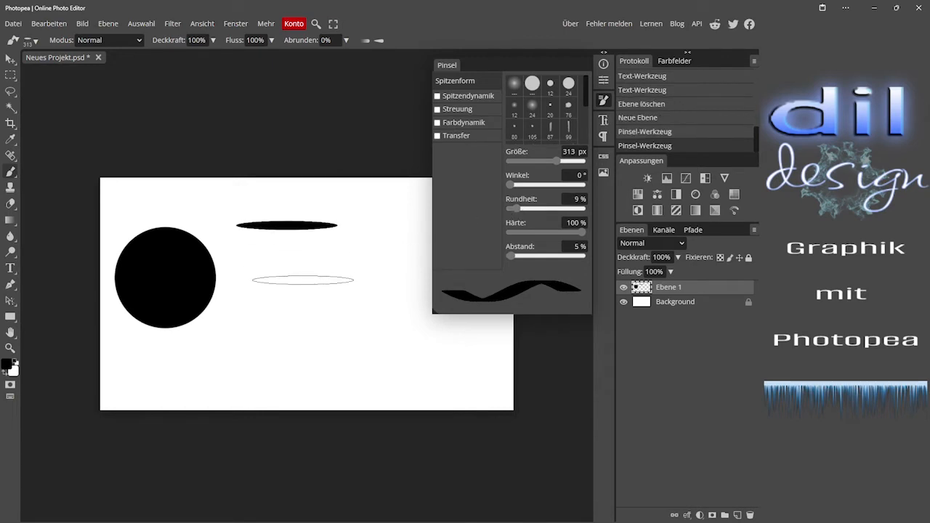
Stamp a vertical ellipse with the tip angle (Winkel) at 90°, and a soft one beside it with hardness (Härte) at 29%
mouse_move(513, 186)
left_mouse_down()
mouse_move(537, 187)
mouse_move(529, 192)
left_mouse_up()
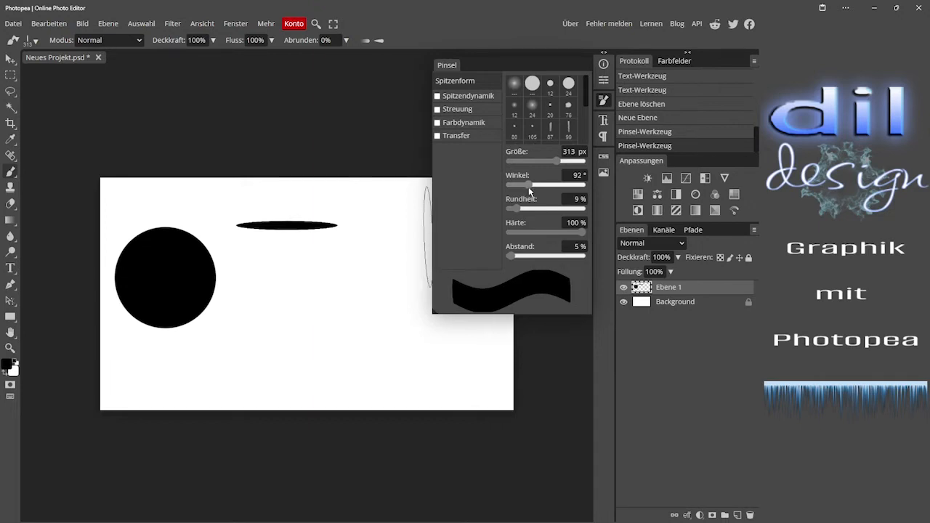
left_click(255, 289)
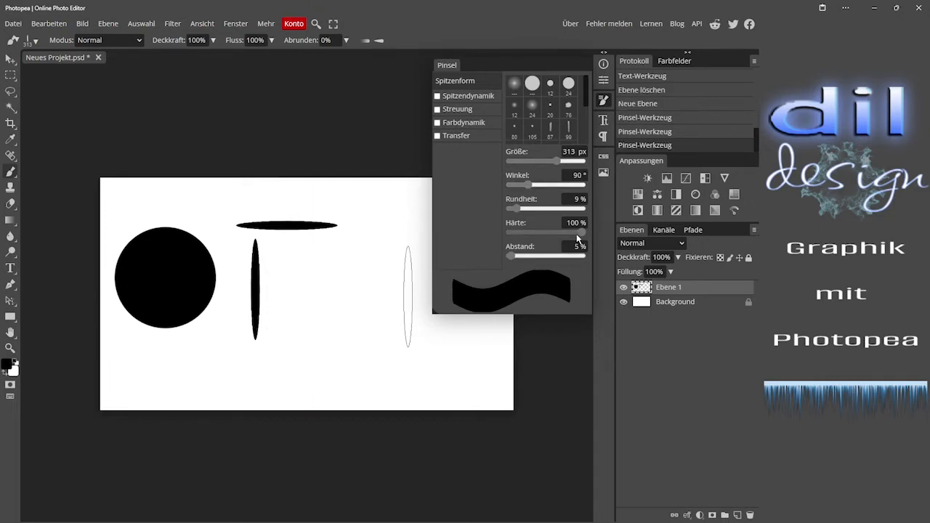
left_click_drag(544, 231, 530, 231)
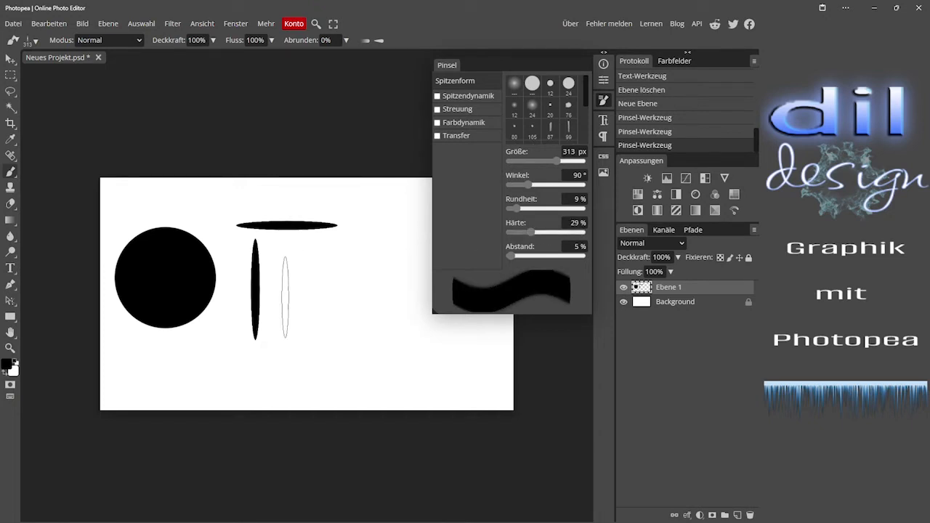
left_click_drag(285, 280, 288, 319)
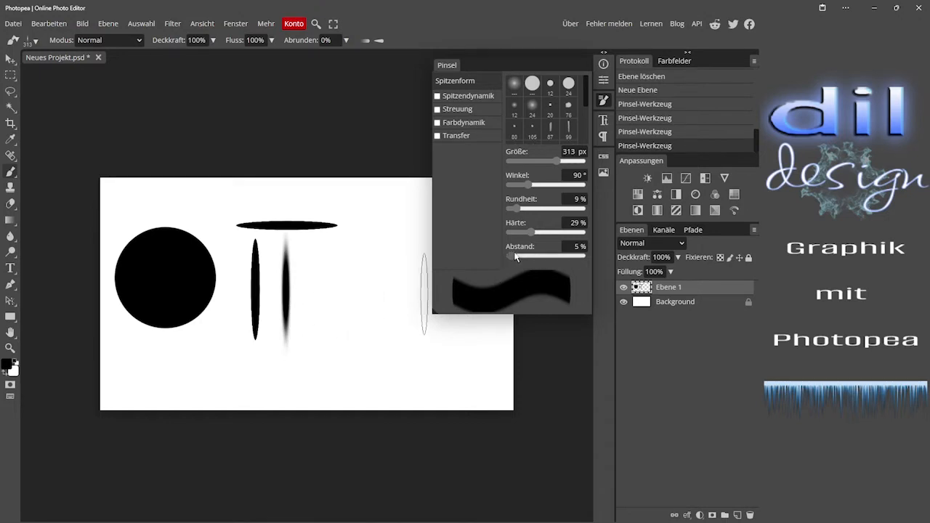
Set the spacing (Abstand) to 217% and the size to 54 px, and paint a horizontal row of ticks below the shapes
left_click_drag(513, 256, 562, 256)
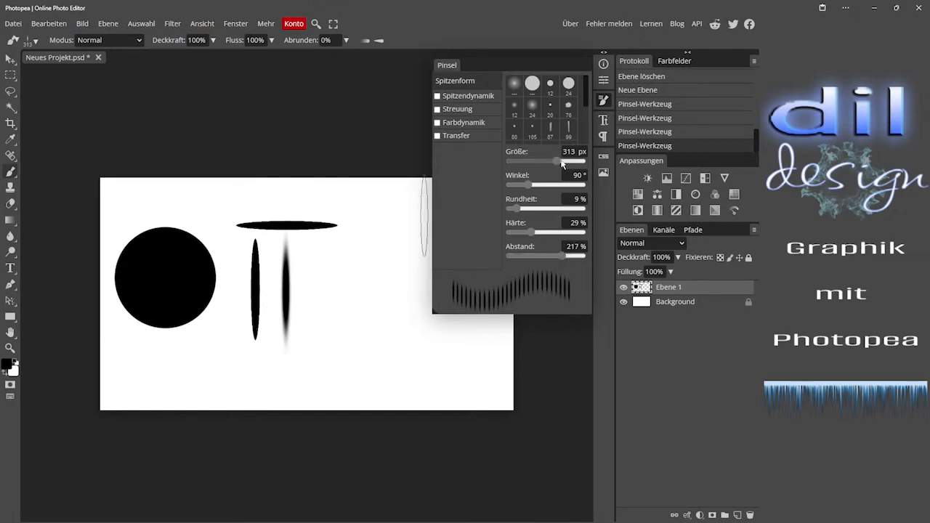
left_click_drag(557, 161, 534, 164)
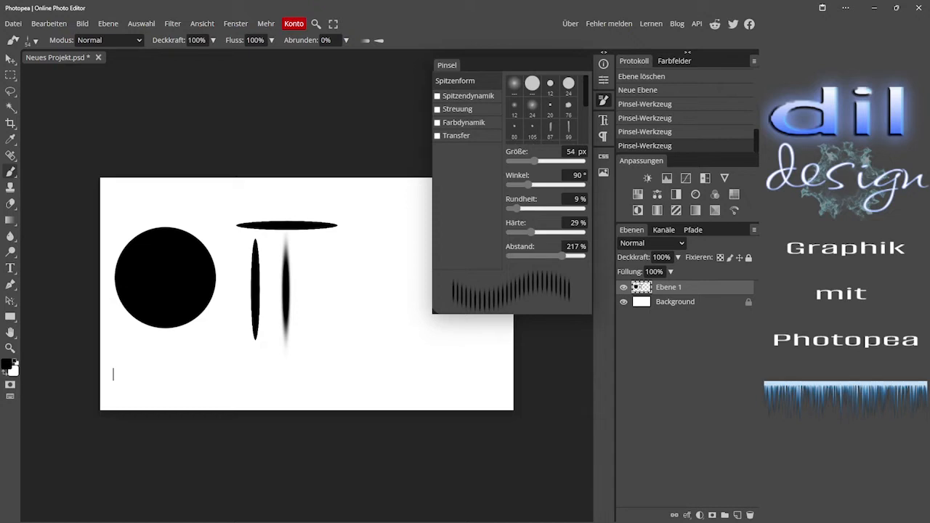
left_click_drag(114, 374, 388, 375)
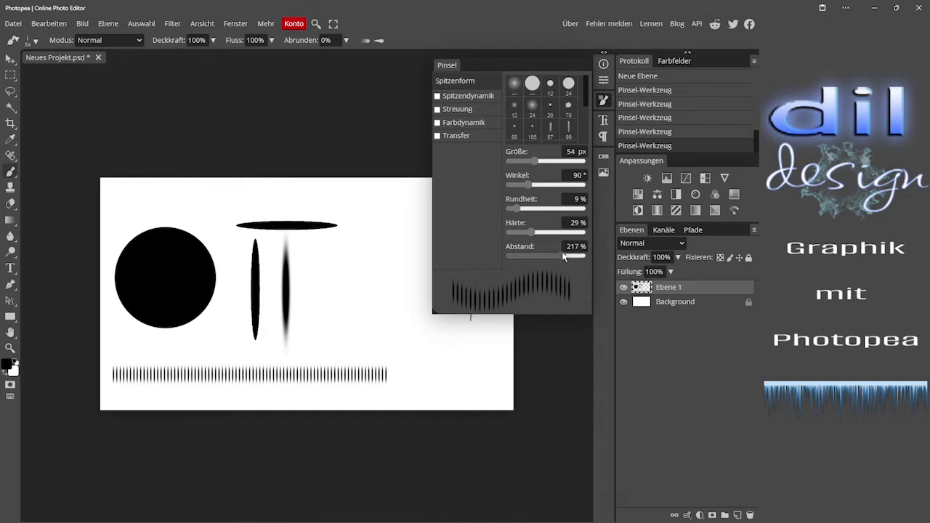
Enable Spitzendynamik with 100% Größen-Jitter and paint a row of varying ticks just above the first row
mouse_move(560, 256)
left_mouse_down()
mouse_move(584, 250)
mouse_move(541, 255)
left_mouse_up()
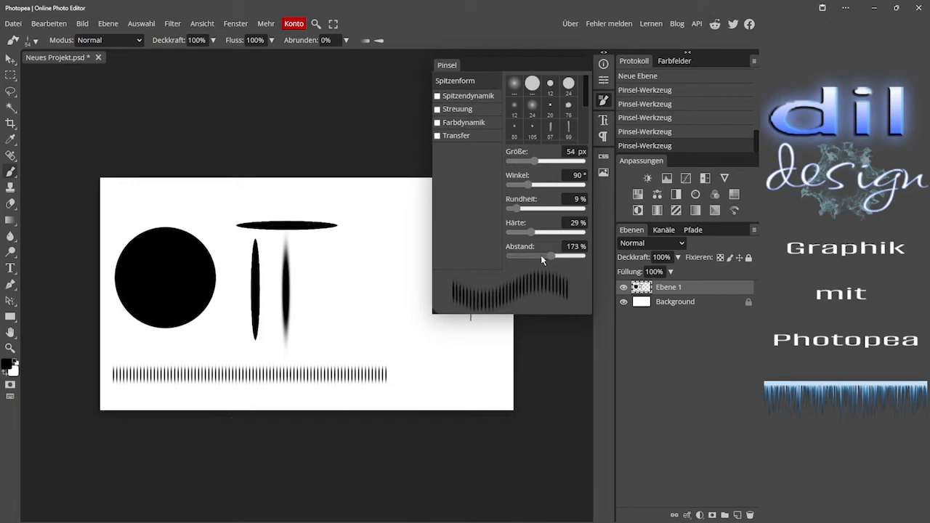
left_click(472, 96)
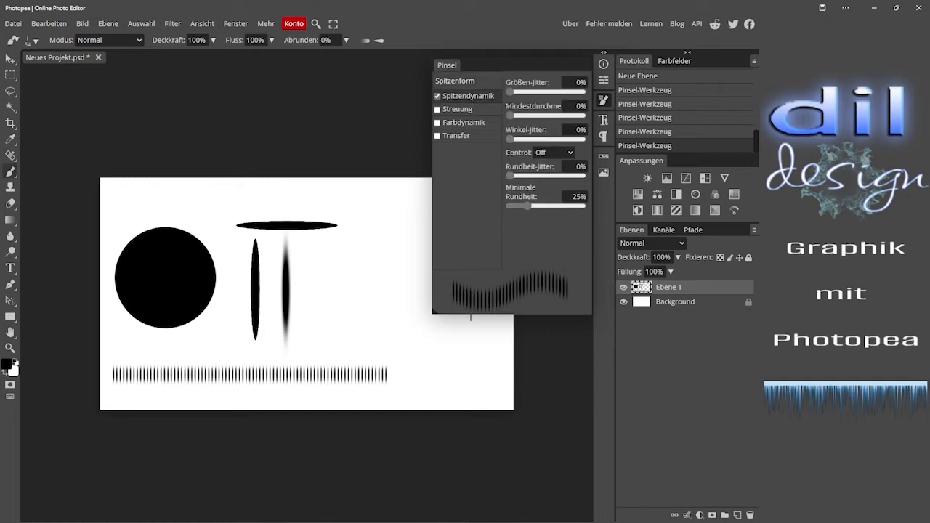
left_click_drag(513, 92, 584, 91)
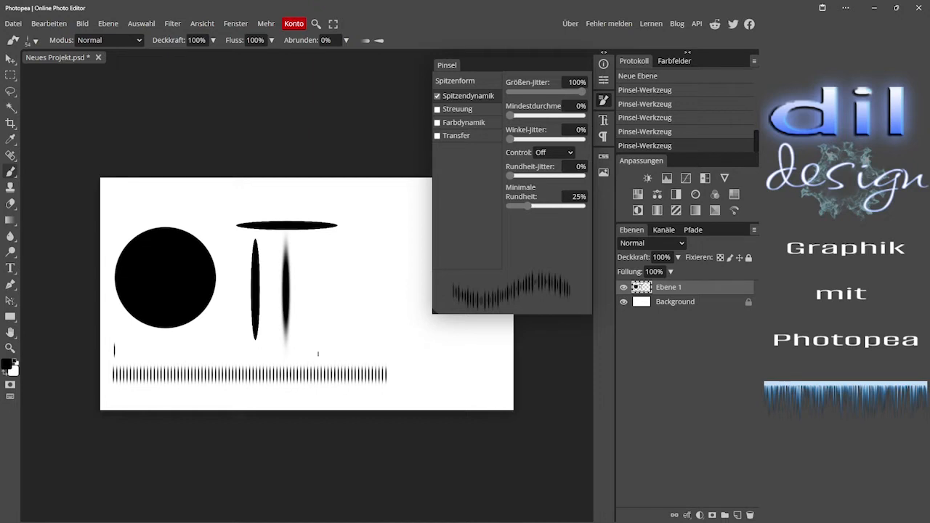
left_click(348, 353)
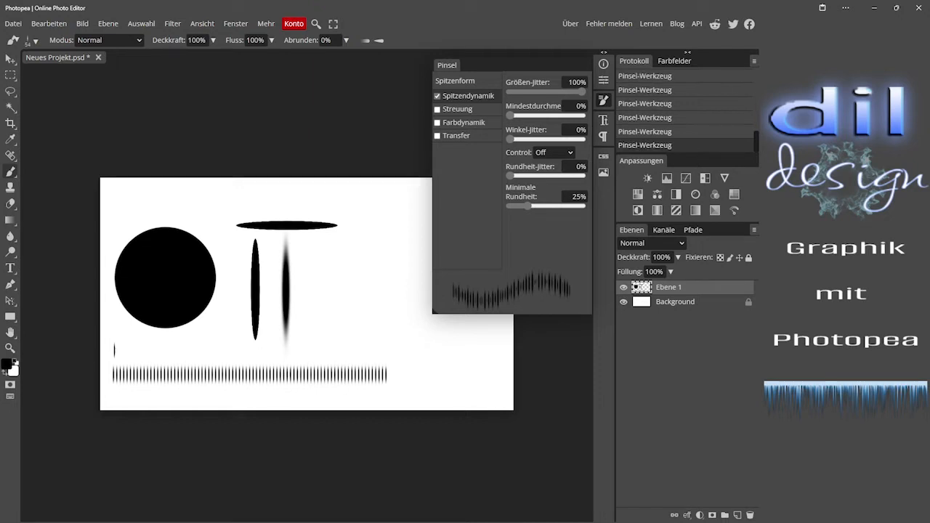
left_click_drag(114, 351, 379, 352)
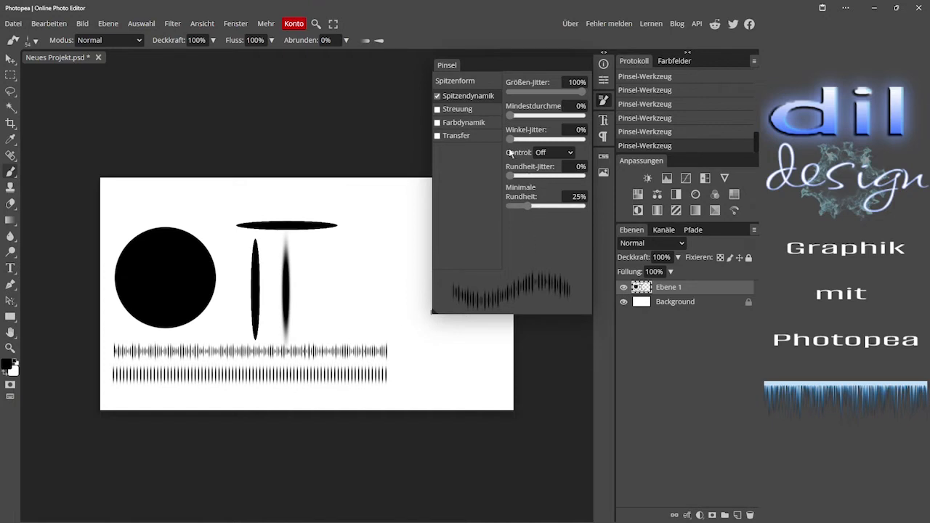
Paint a jagged row along the canvas's bottom with 22% minimum diameter and 13% Winkel-Jitter, and set Rundheit-Jitter to 39% with a higher minimum roundness
mouse_move(511, 116)
left_mouse_down()
mouse_move(579, 116)
mouse_move(515, 116)
mouse_move(531, 114)
mouse_move(518, 138)
left_mouse_up()
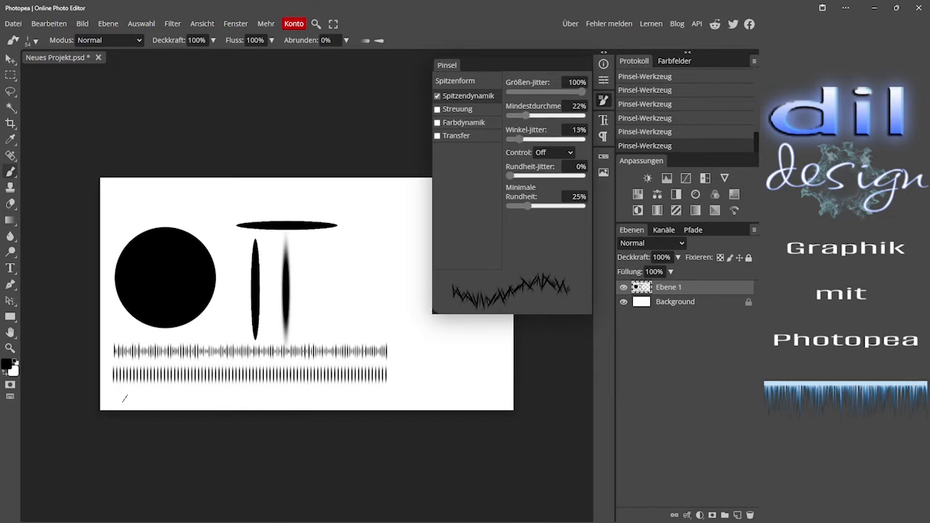
left_click_drag(120, 393, 376, 394)
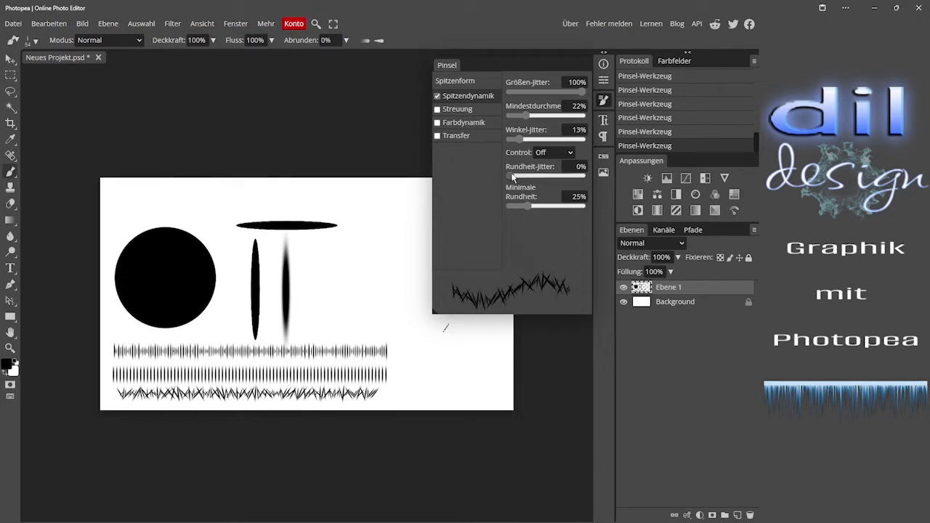
mouse_move(513, 176)
left_mouse_down()
mouse_move(584, 175)
mouse_move(537, 177)
mouse_move(535, 206)
mouse_move(566, 206)
left_mouse_up()
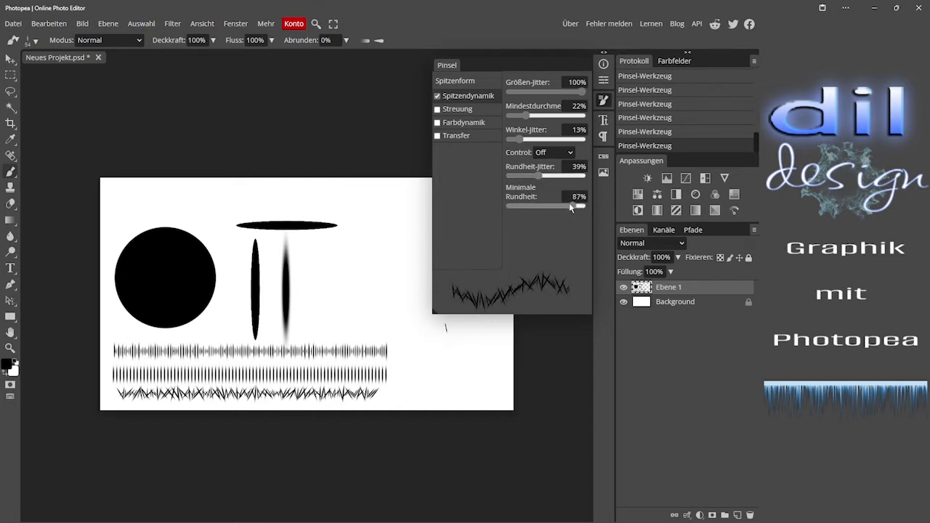
left_click_drag(550, 207, 560, 207)
Enable Streuung with 108% Positions-Jitter and 98% Anzahl-Jitter, and paint a scattered stroke to the right of the ellipses
left_click(459, 110)
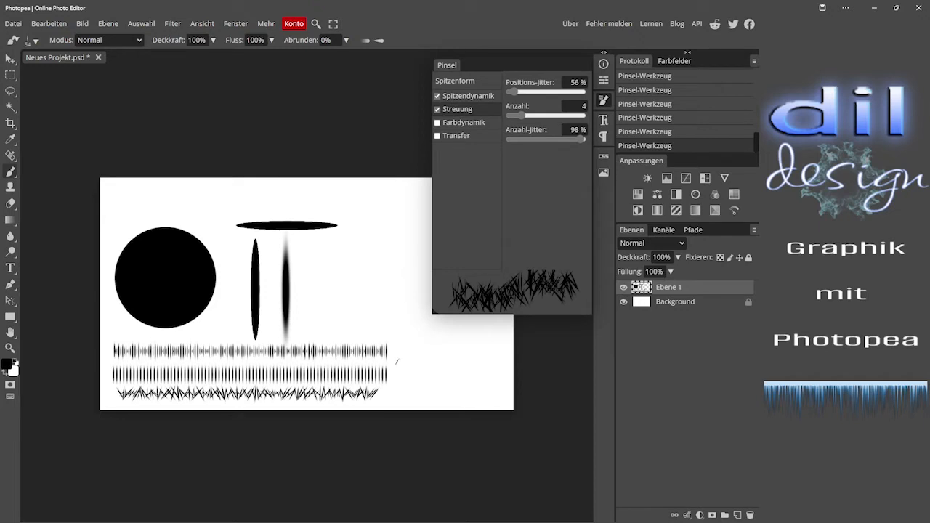
scroll(367, 395, "right", 2)
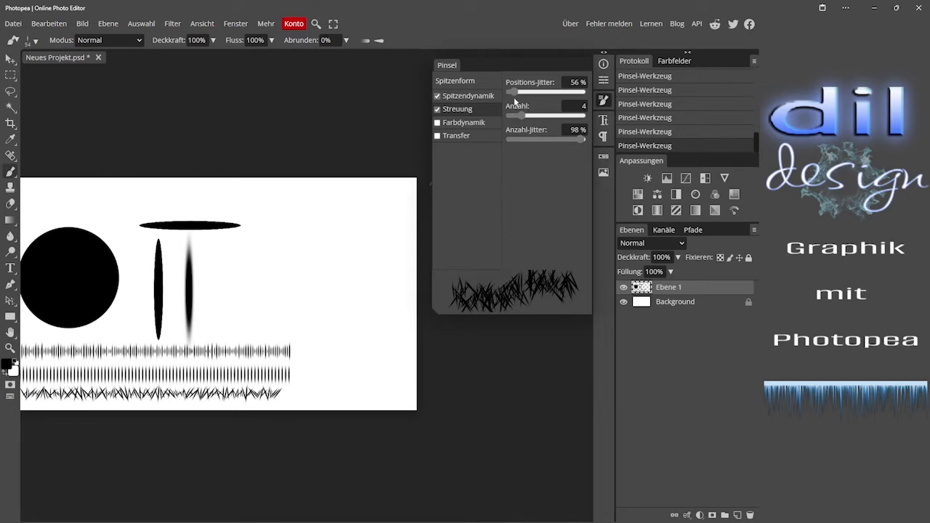
left_click_drag(513, 92, 519, 92)
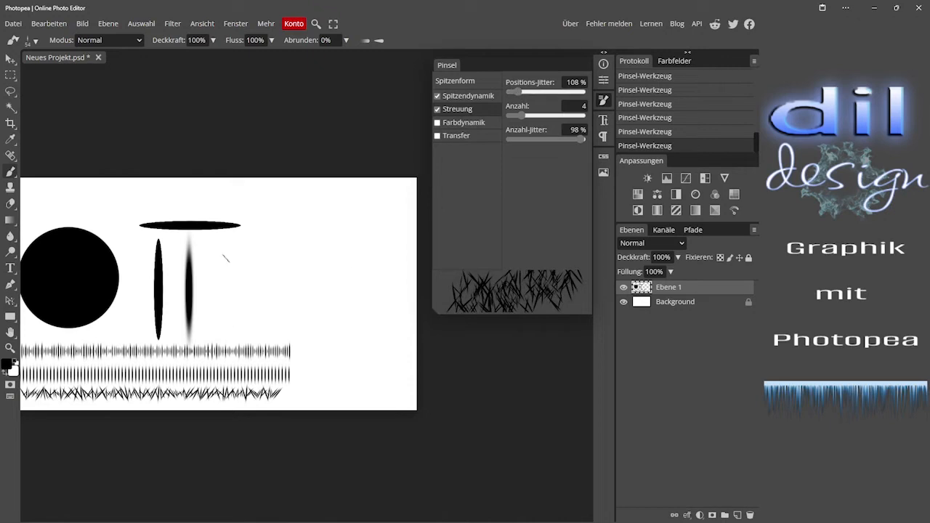
left_click_drag(222, 257, 347, 255)
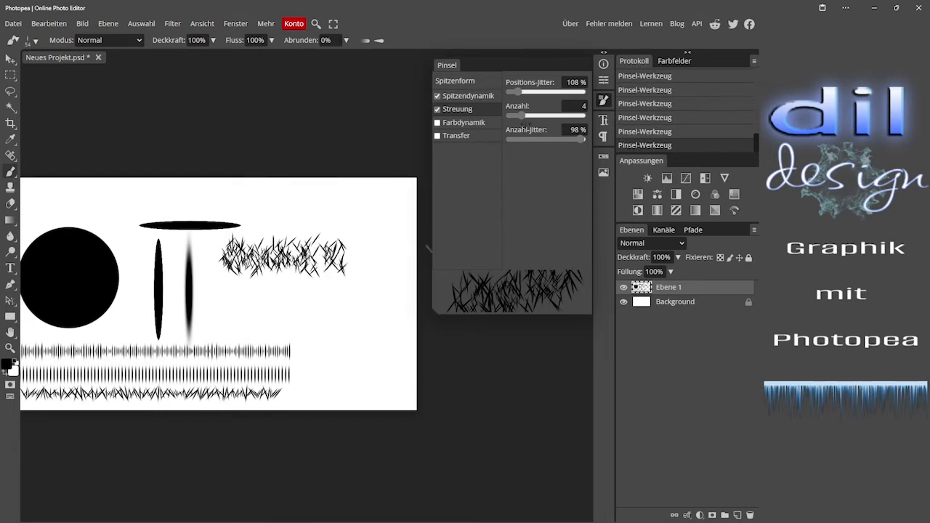
Raise the Positions-Jitter to 331% and paint widely scattered strokes below the previous scattered stroke
left_click_drag(520, 95, 535, 92)
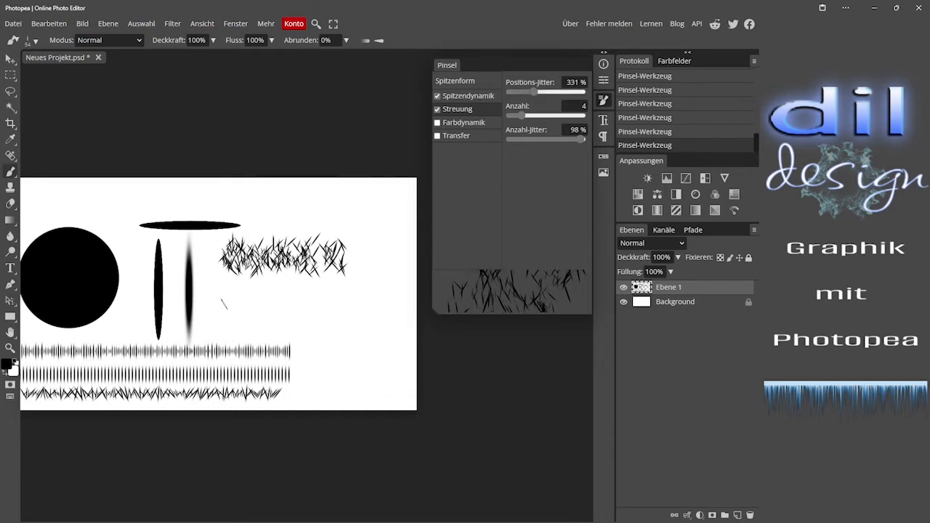
left_click_drag(224, 304, 352, 300)
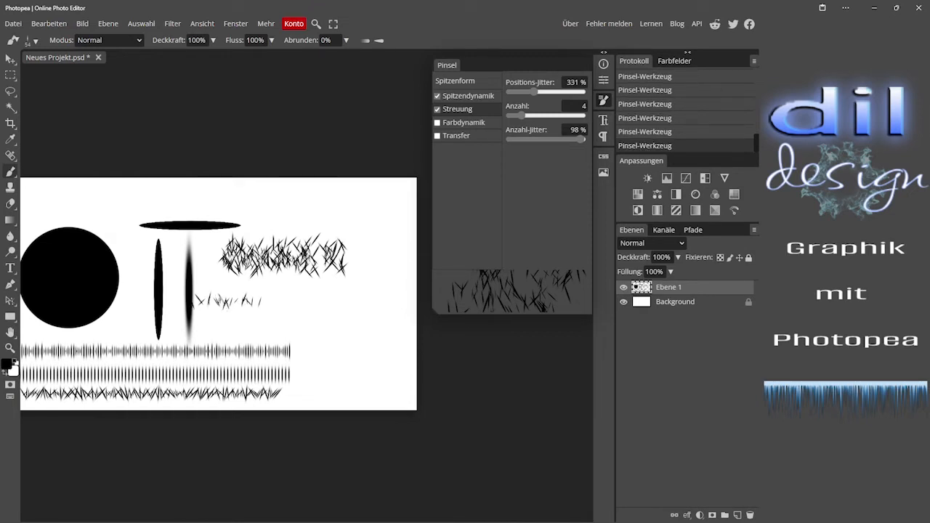
mouse_move(218, 302)
left_mouse_down()
mouse_move(247, 337)
mouse_move(280, 286)
mouse_move(294, 294)
mouse_move(299, 341)
mouse_move(331, 337)
mouse_move(365, 279)
mouse_move(363, 293)
mouse_move(389, 304)
left_mouse_up()
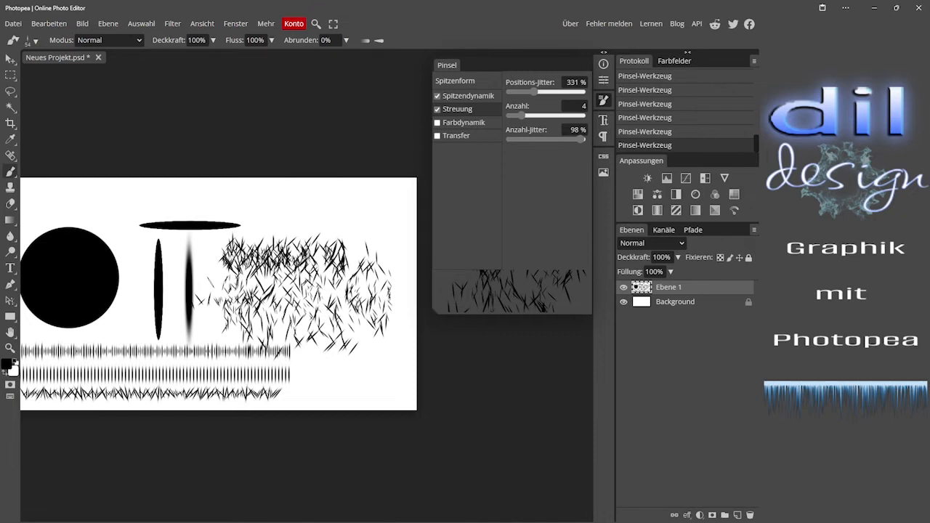
Undo the two widely scattered strokes and paint a test stroke with scatter Anzahl 7 over the narrow ellipses
key("ctrl+z")
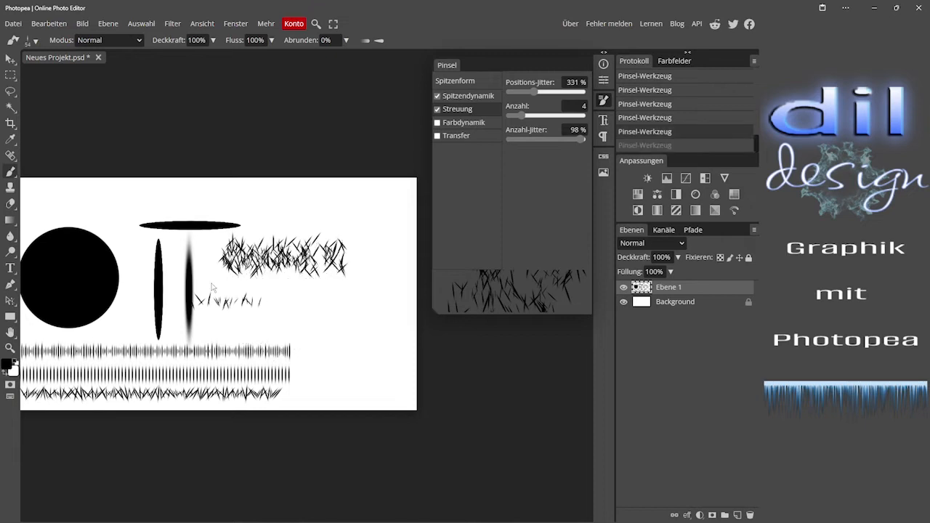
key("ctrl+z")
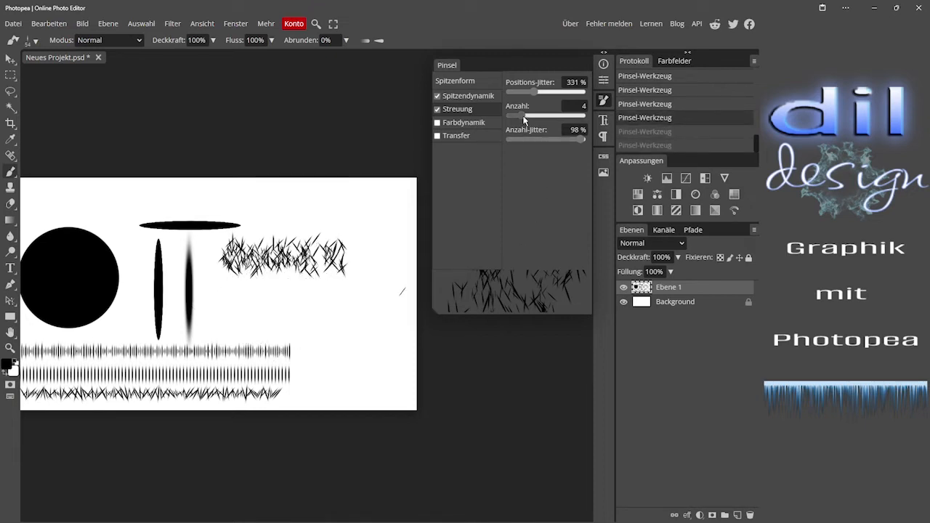
left_click_drag(520, 115, 534, 117)
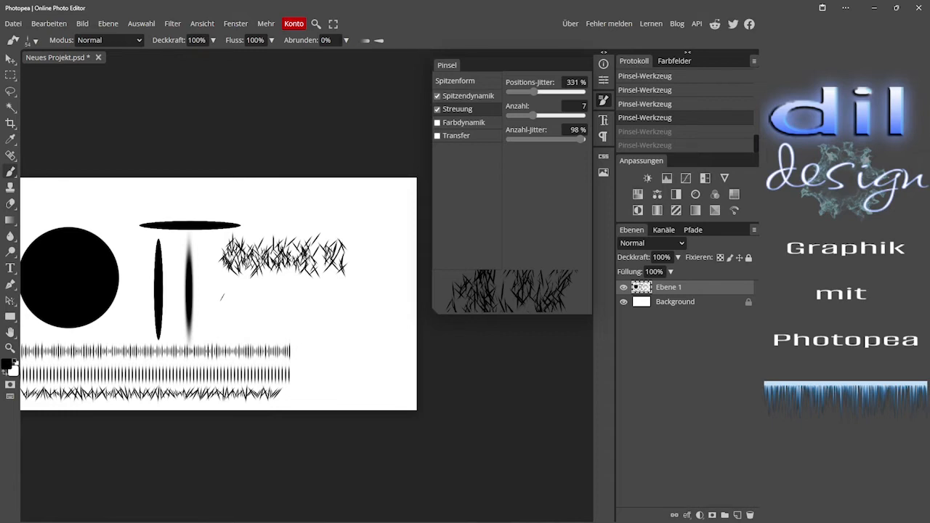
mouse_move(222, 297)
left_mouse_down()
mouse_move(272, 293)
mouse_move(218, 280)
mouse_move(222, 214)
mouse_move(222, 327)
left_mouse_up()
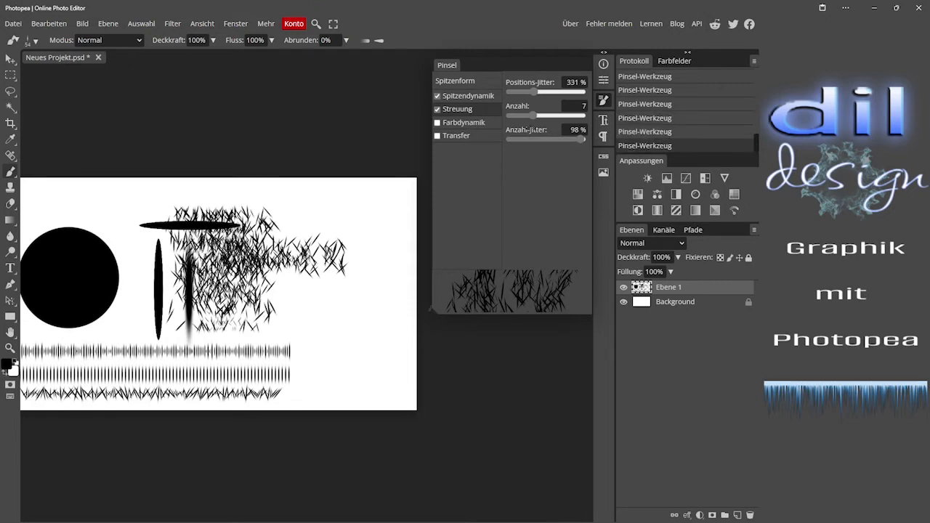
Paint a dense scattered stroke with Anzahl 18 across the canvas's right half, and undo the last two test strokes
left_click_drag(548, 118, 581, 116)
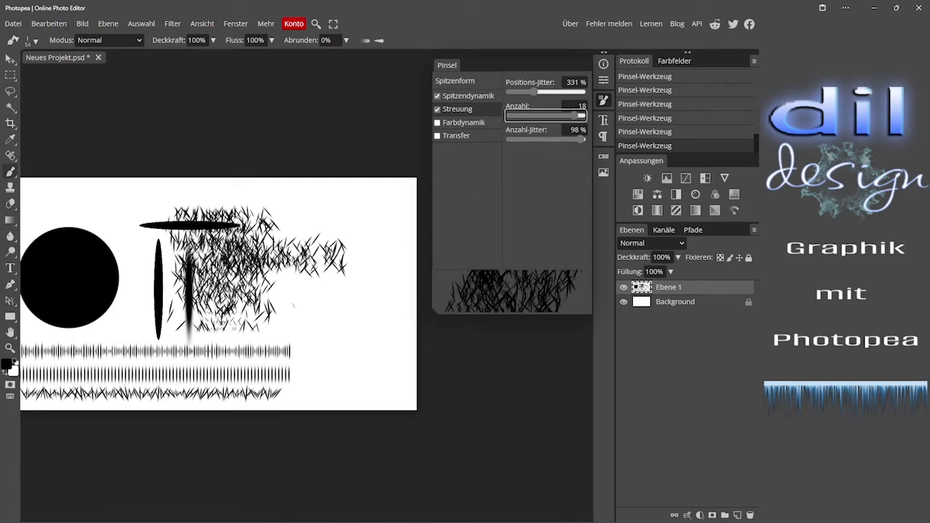
mouse_move(222, 309)
left_mouse_down()
mouse_move(396, 305)
mouse_move(244, 305)
left_mouse_up()
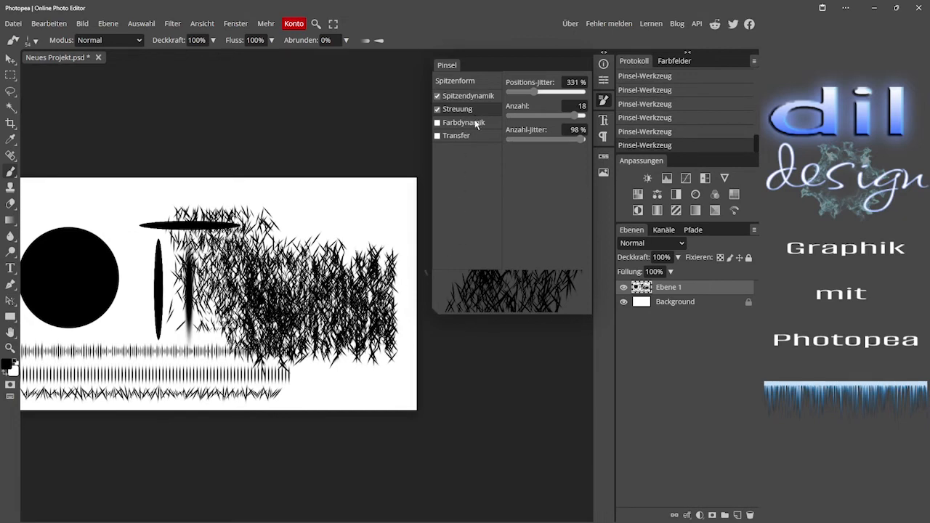
key("ctrl+z")
key("ctrl+z")
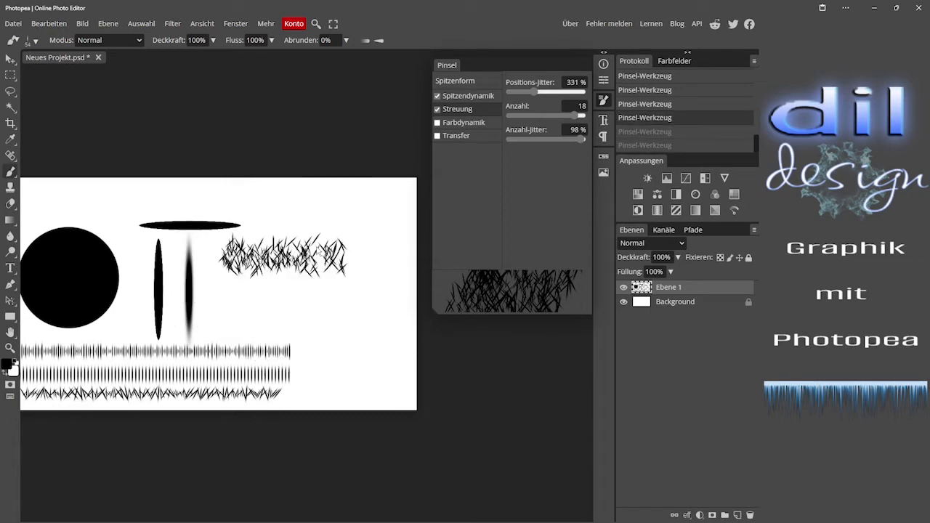
Enable Farbdynamik with 64% Vorder-/Hintergrund-Jitter, paint a test stroke beside the soft vertical ellipse and undo it
left_click(477, 122)
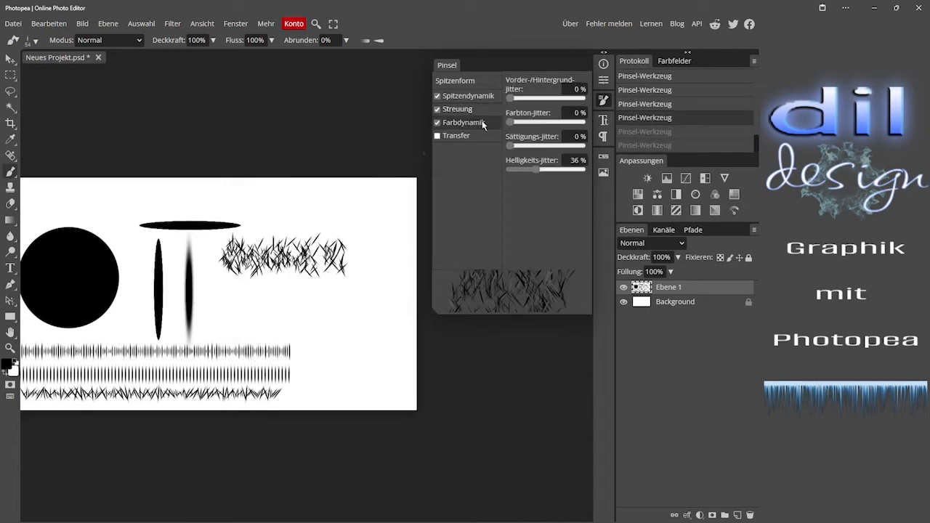
left_click_drag(510, 98, 554, 98)
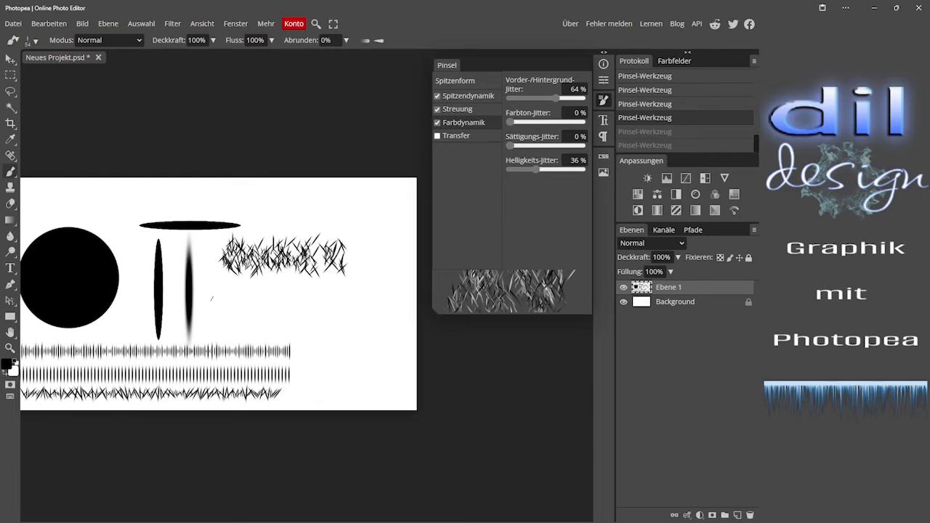
mouse_move(220, 308)
left_mouse_down()
mouse_move(322, 306)
mouse_move(333, 279)
mouse_move(318, 343)
left_mouse_up()
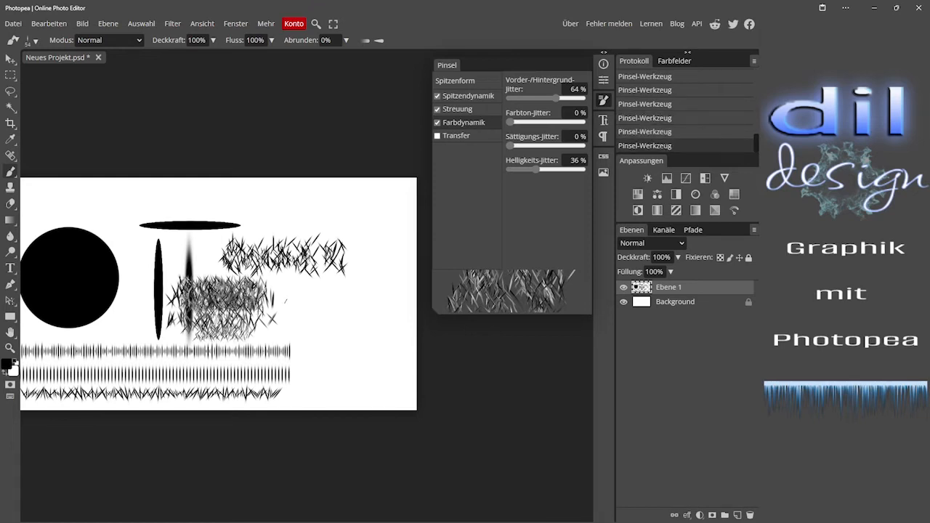
key("ctrl+z")
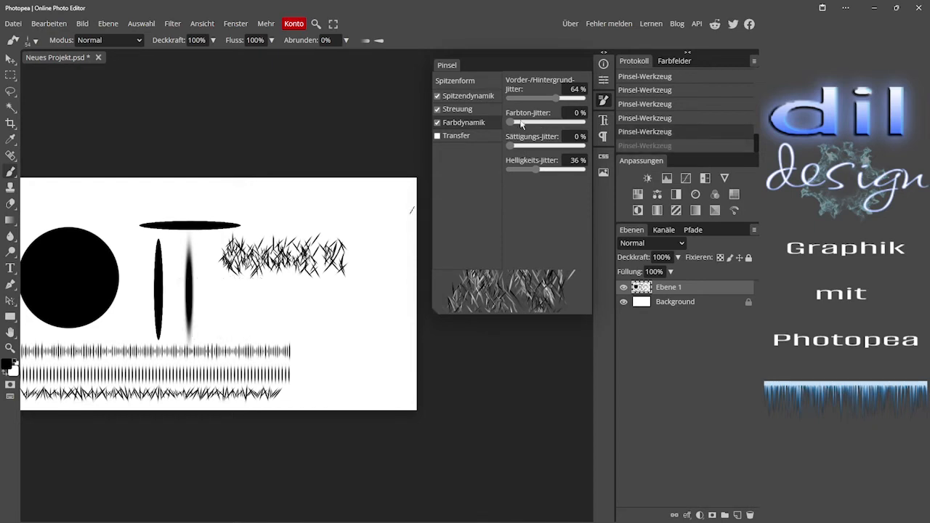
Paint multicoloured scattered strokes with 74% Farbton-Jitter and 80% Sättigungs-Jitter, and more across the canvas's upper part with 91% Helligkeits-Jitter
mouse_move(510, 122)
left_mouse_down()
mouse_move(578, 122)
mouse_move(565, 123)
left_mouse_up()
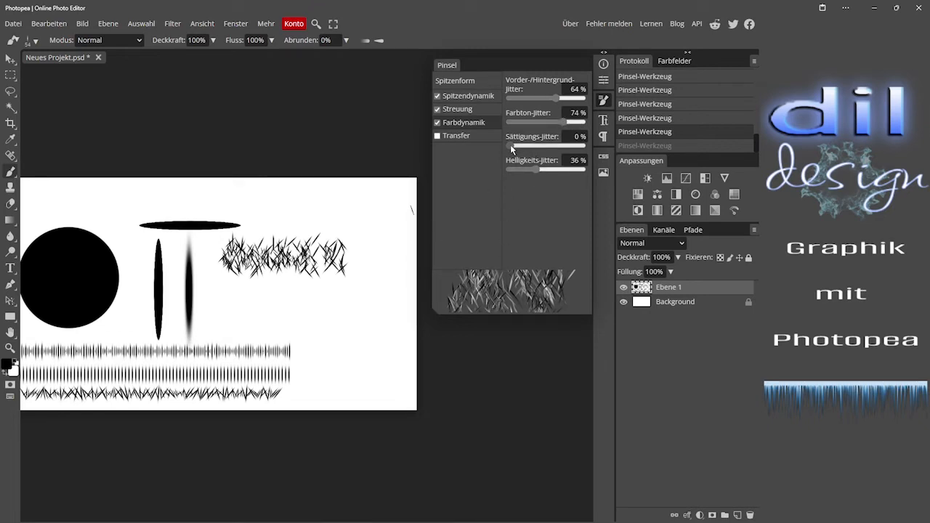
left_click_drag(512, 146, 571, 149)
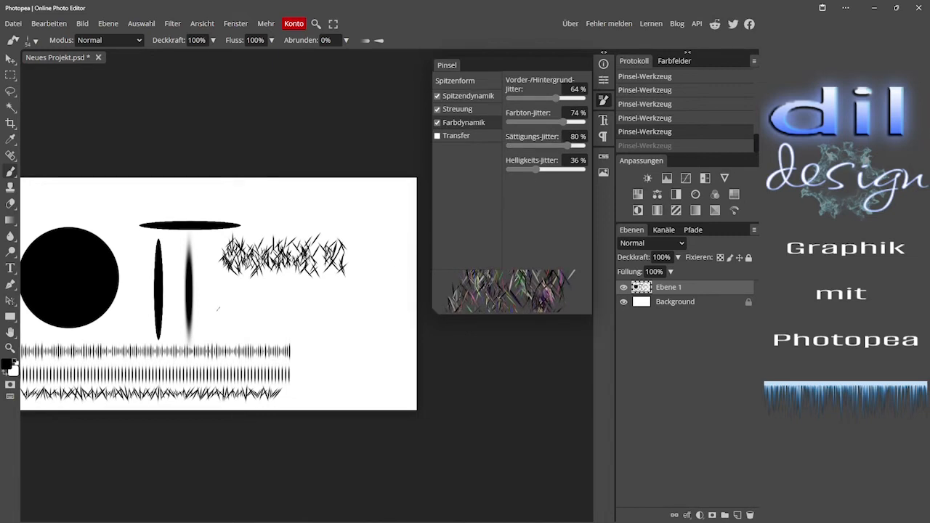
mouse_move(218, 309)
left_mouse_down()
mouse_move(261, 318)
mouse_move(225, 361)
mouse_move(261, 314)
mouse_move(320, 291)
mouse_move(352, 305)
left_mouse_up()
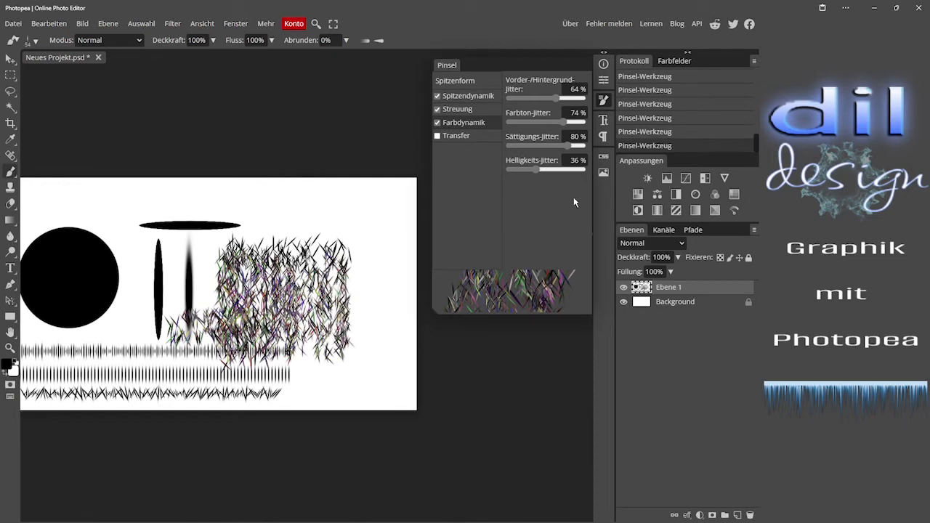
left_click_drag(538, 173, 579, 170)
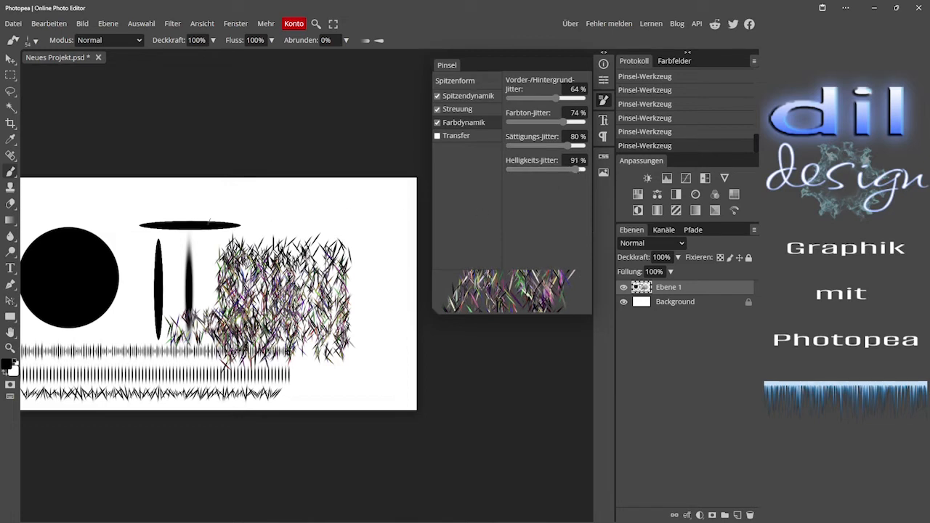
mouse_move(163, 254)
left_mouse_down()
mouse_move(189, 260)
mouse_move(185, 230)
mouse_move(283, 227)
mouse_move(334, 234)
mouse_move(363, 263)
mouse_move(113, 250)
left_mouse_up()
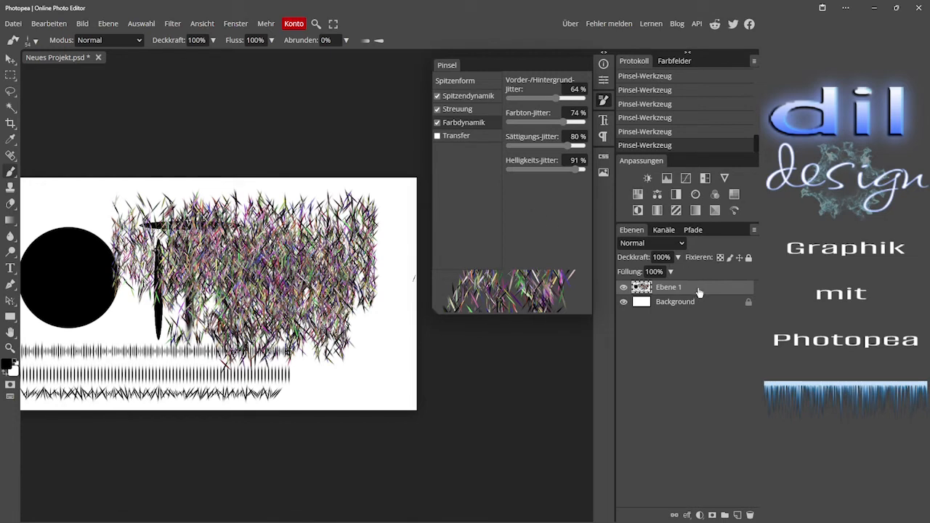
Delete the painted layer Ebene 1 and add a new empty layer above the Background
key("Delete")
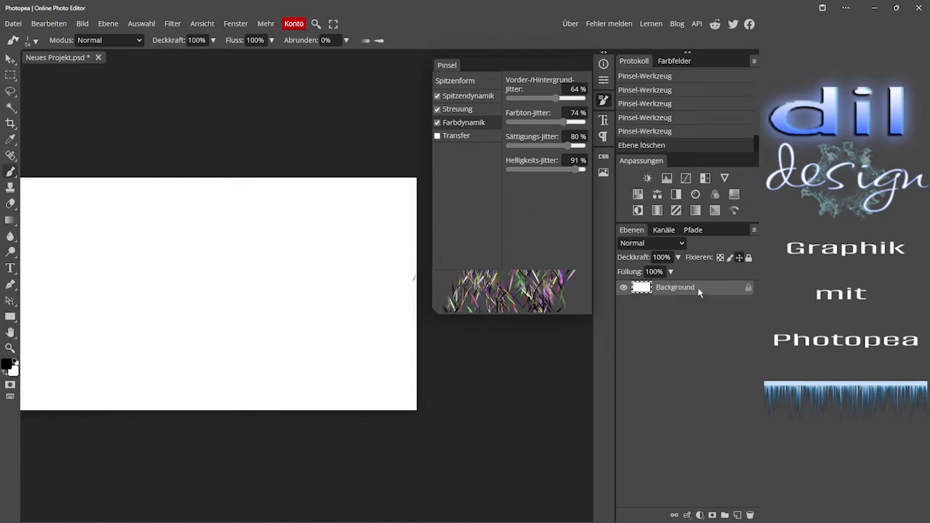
left_click(738, 512)
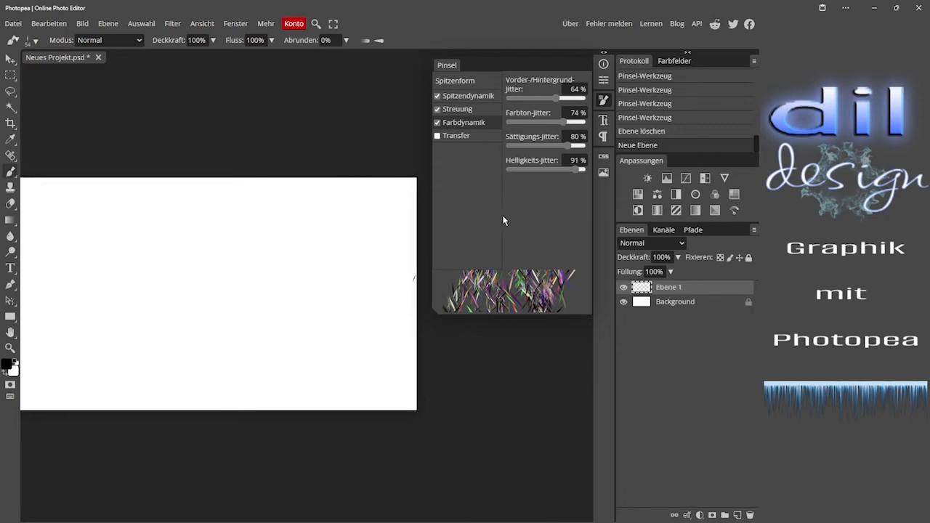
Reset Helligkeits-, Sättigungs- and Farbton-Jitter to 0%, and disable Farbdynamik and Streuung
left_click_drag(581, 169, 435, 174)
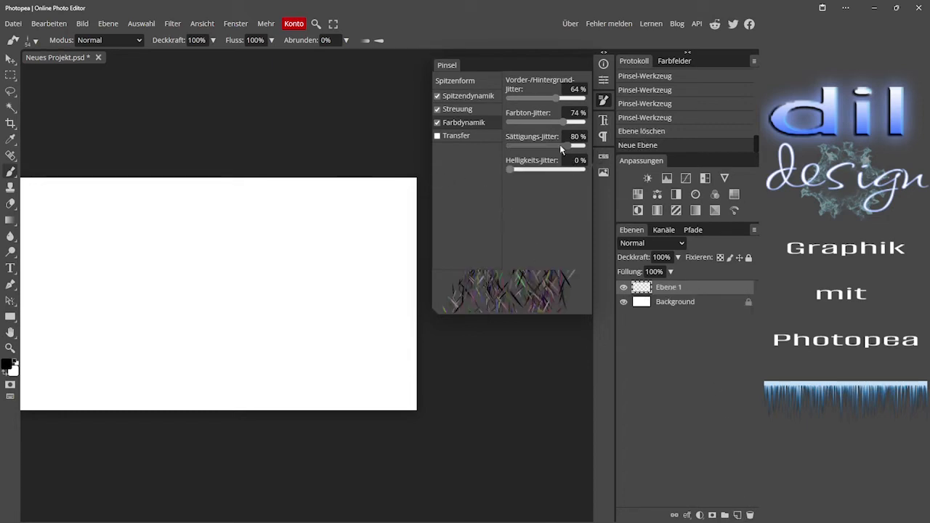
mouse_move(570, 144)
left_mouse_down()
mouse_move(467, 141)
mouse_move(457, 132)
left_mouse_up()
left_click(563, 122)
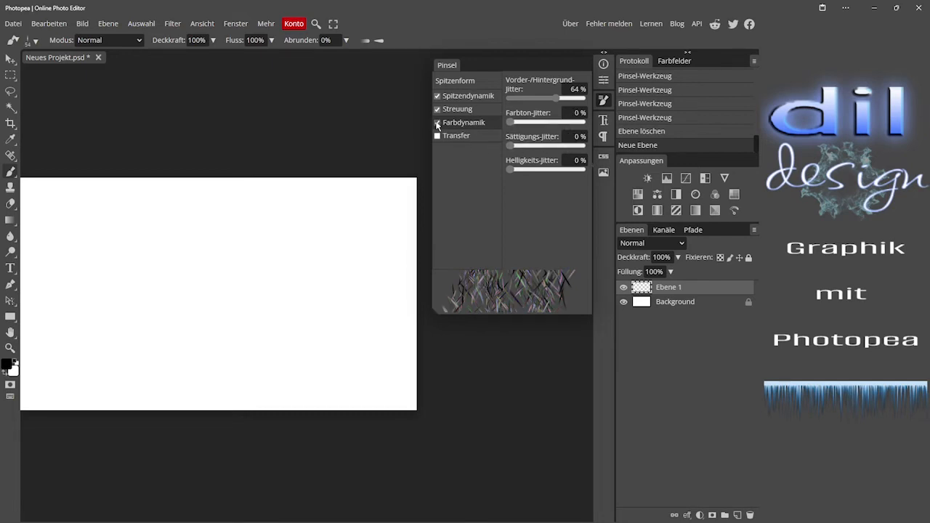
left_click(440, 122)
left_click(437, 109)
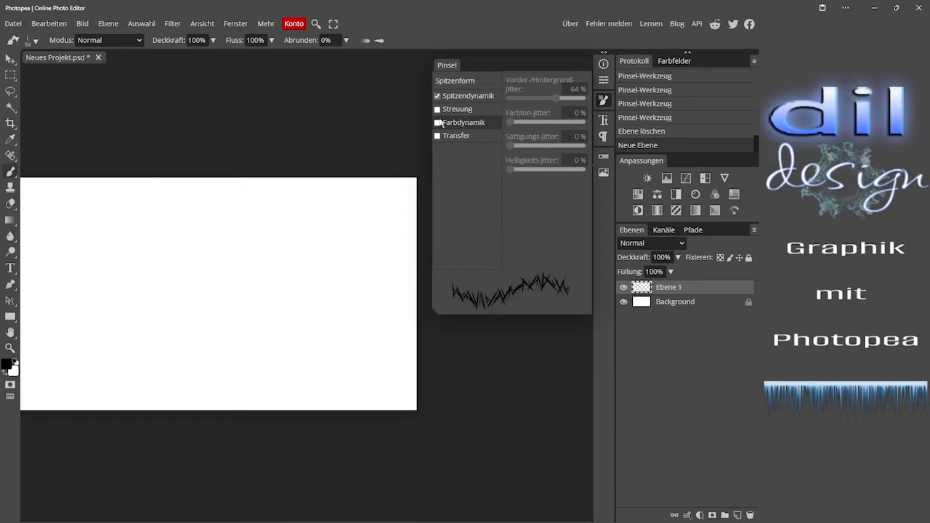
Make the brush tip round and hard with Winkel 0°, Rundheit 100%, Härte 100% and Abstand 116%
left_click(460, 82)
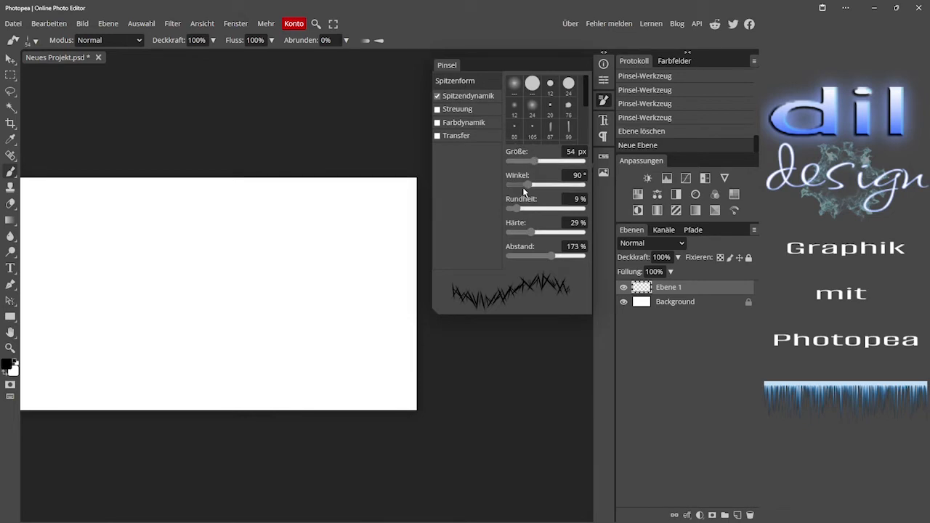
mouse_move(529, 187)
left_mouse_down()
mouse_move(505, 185)
mouse_move(520, 209)
mouse_move(592, 205)
left_mouse_up()
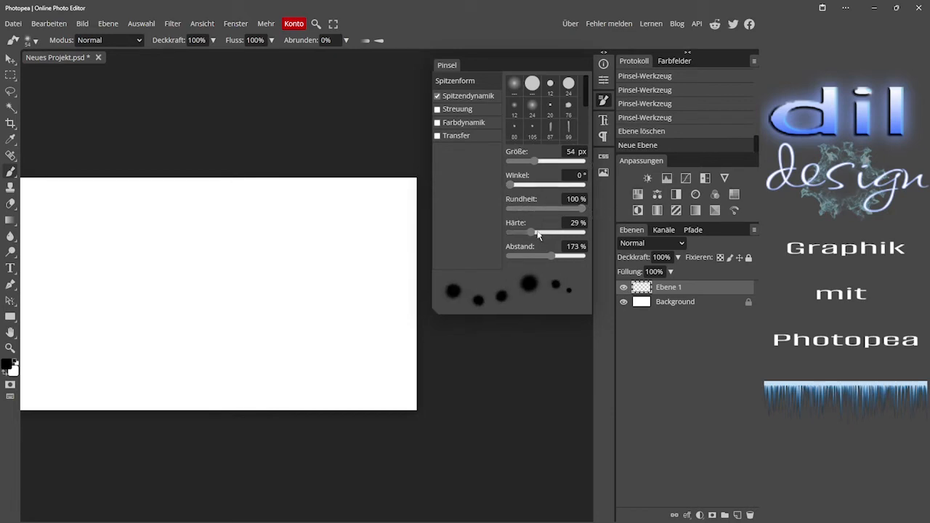
left_click_drag(531, 230, 593, 226)
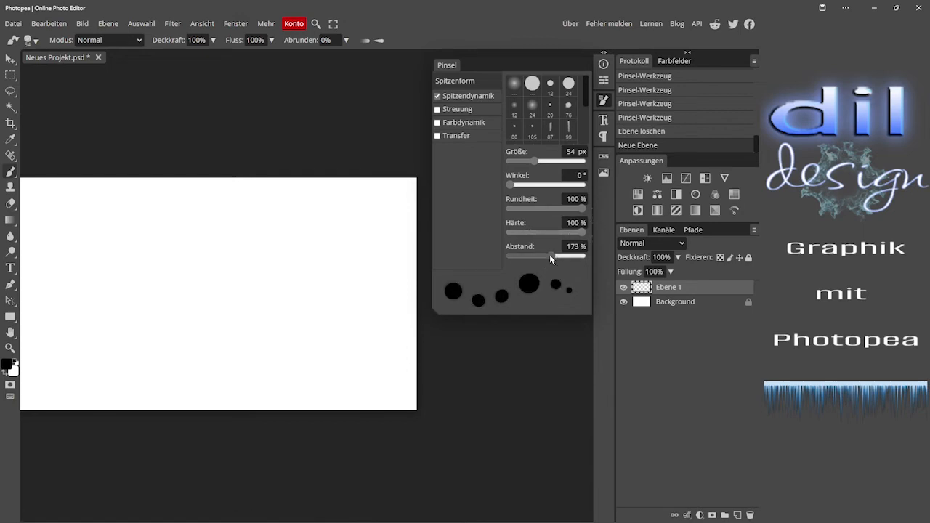
left_click_drag(549, 255, 538, 255)
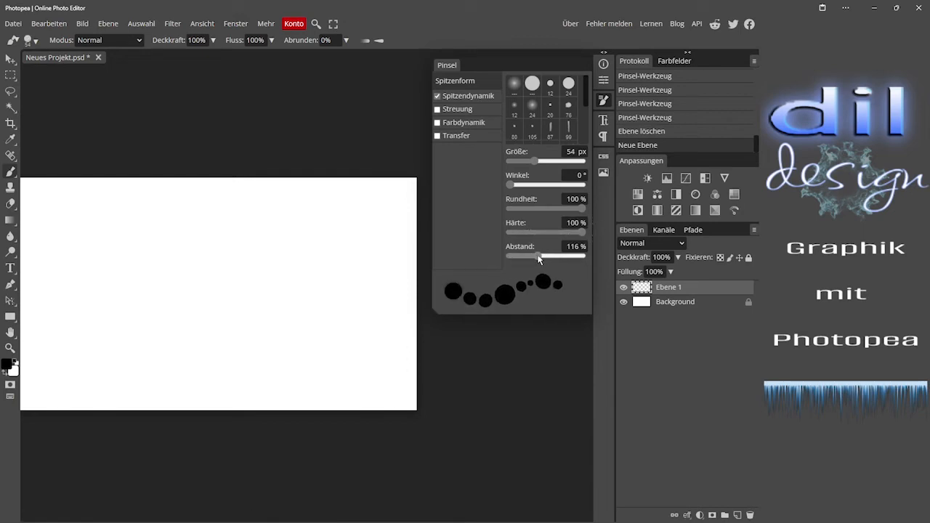
Enable Streuung without Spitzendynamik, using 162% Positions-Jitter, Anzahl 2 and 11% Anzahl-Jitter
left_click(456, 110)
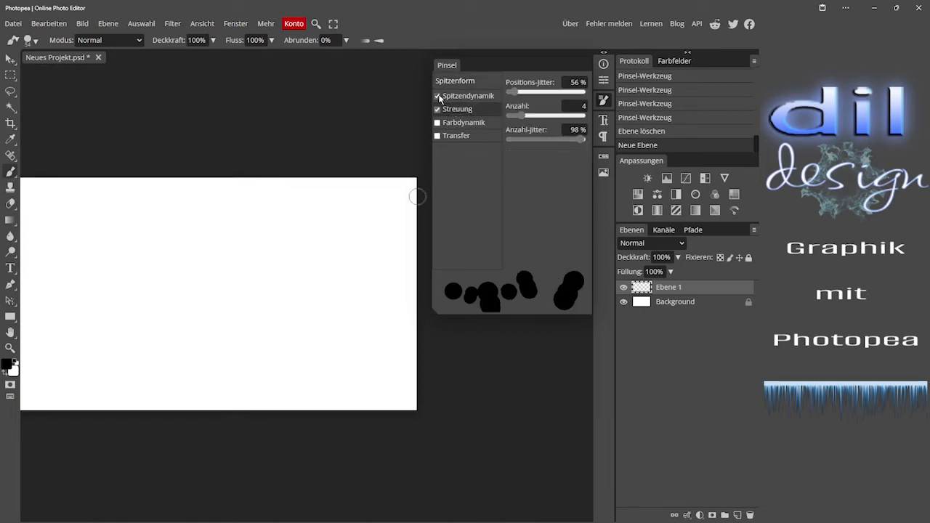
left_click(437, 96)
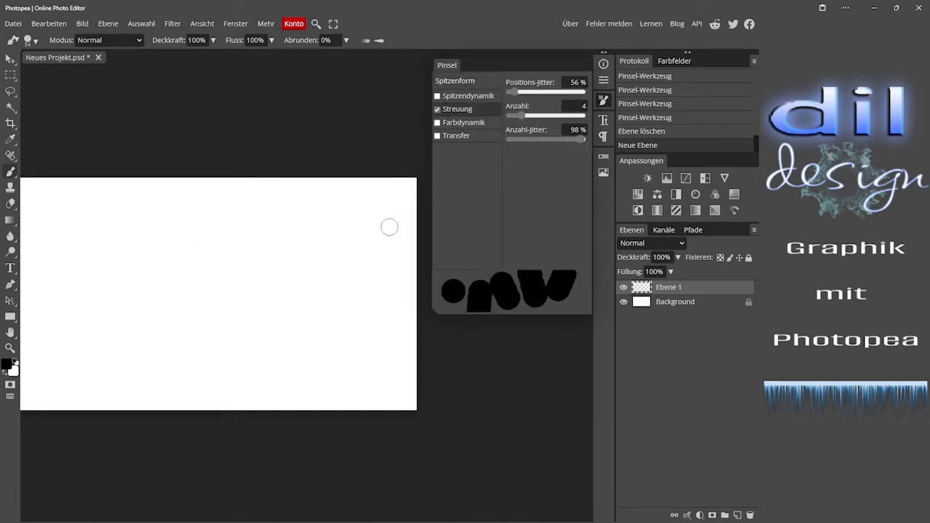
left_click_drag(515, 94, 513, 115)
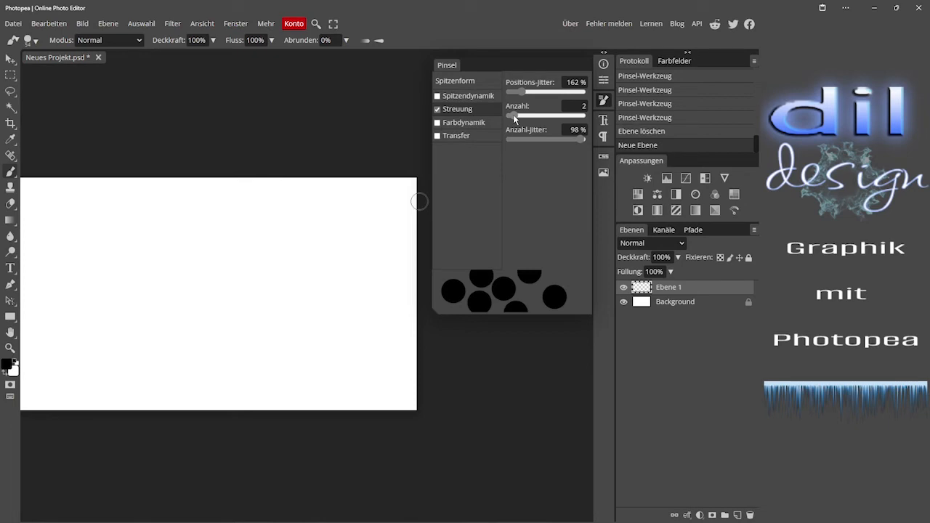
left_click_drag(581, 139, 517, 139)
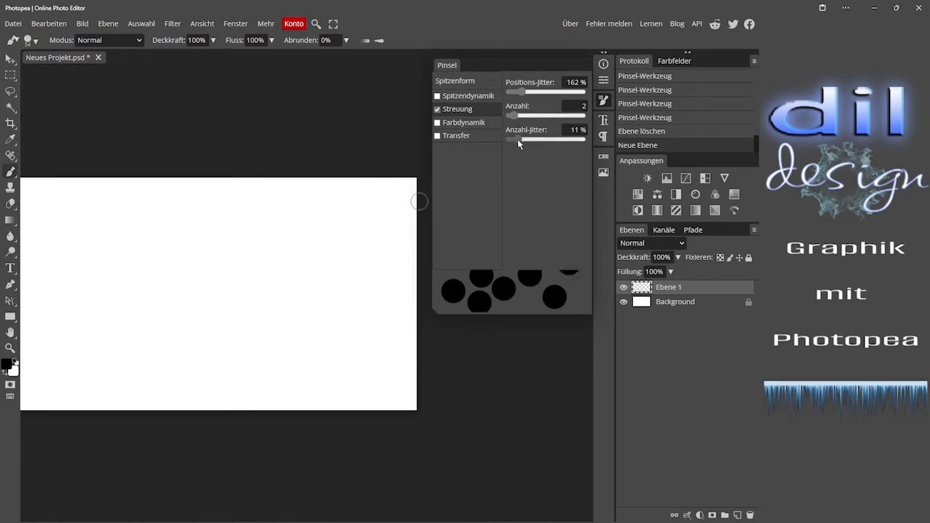
Enable Spitzendynamik with 13% Größen-Jitter, 47% minimum diameter, 21% Winkel-Jitter and 13% Rundheit-Jitter
left_click(453, 96)
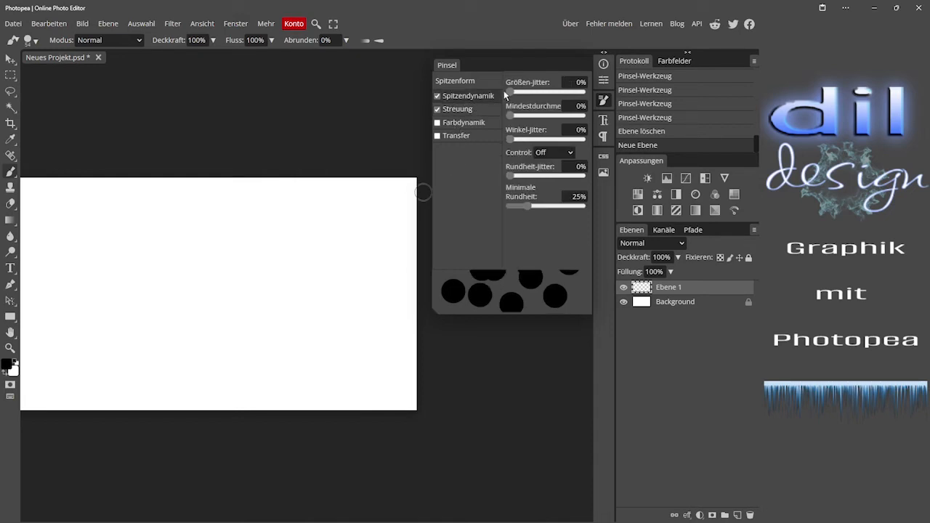
mouse_move(510, 92)
left_mouse_down()
mouse_move(521, 91)
mouse_move(517, 116)
mouse_move(548, 116)
left_mouse_up()
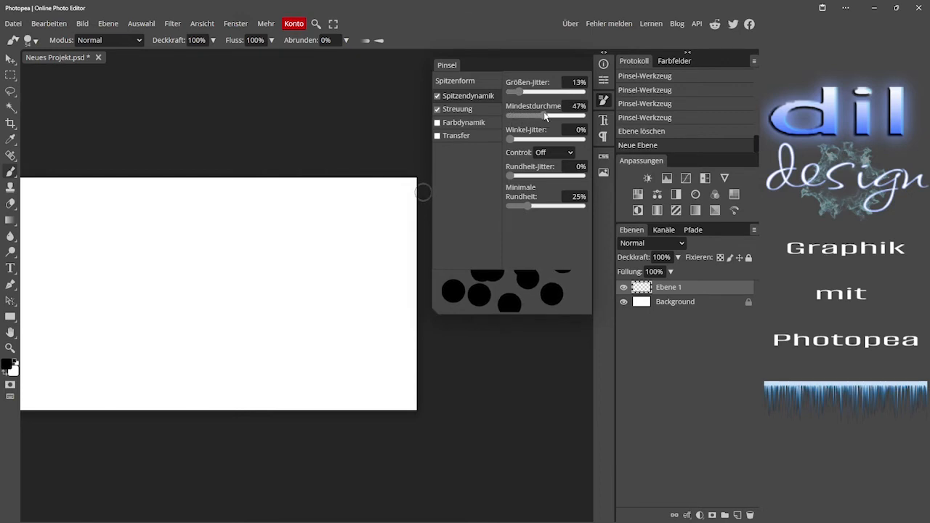
left_click_drag(509, 139, 522, 139)
left_click_drag(511, 176, 520, 176)
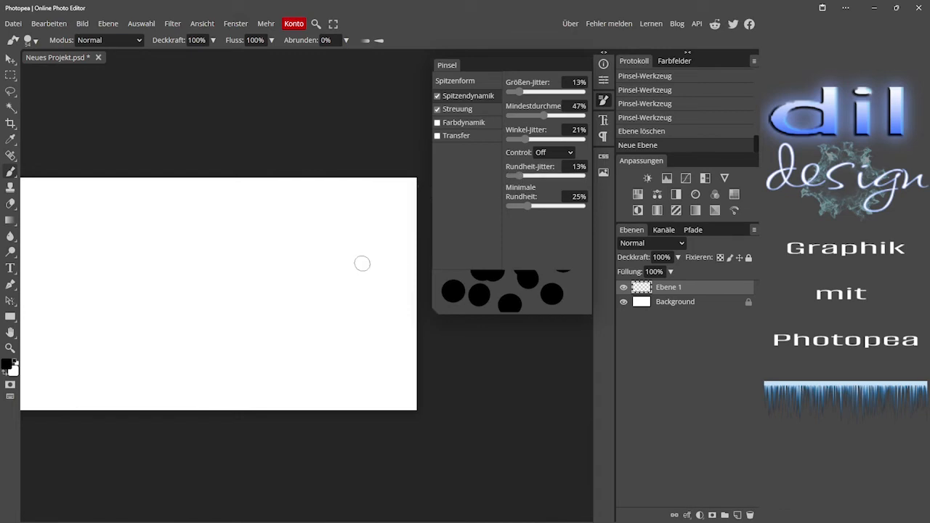
Close the brush settings and paint a wavy stroke of scattered round dots across the full width of the canvas
scroll(174, 297, "left", 1)
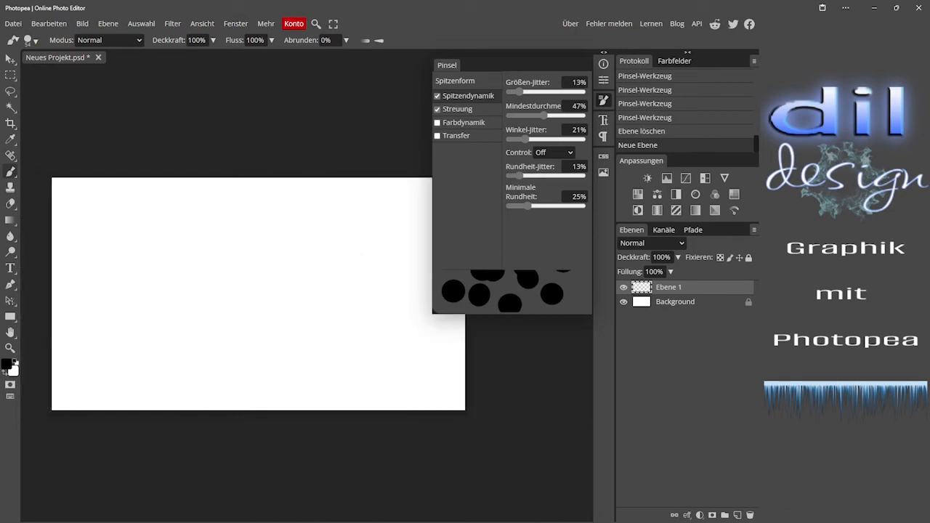
left_click(605, 102)
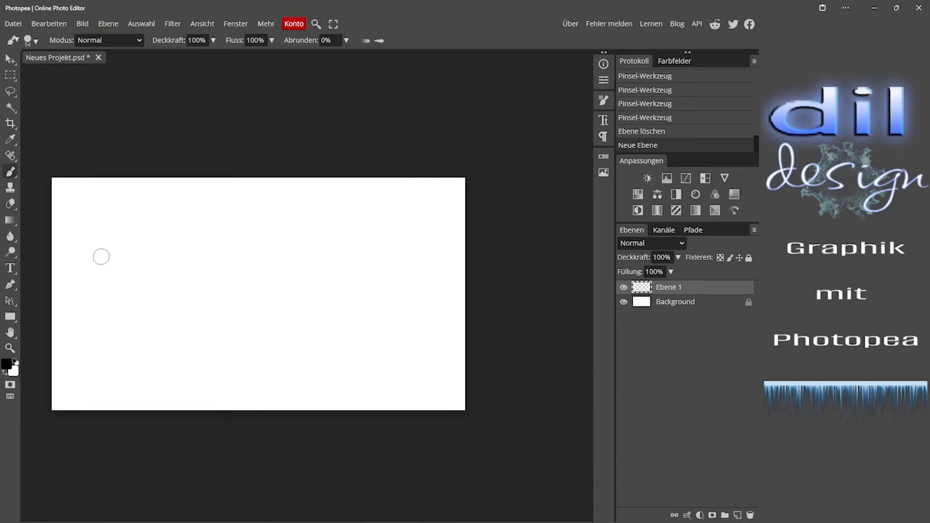
mouse_move(101, 258)
left_mouse_down()
mouse_move(221, 310)
mouse_move(276, 304)
mouse_move(383, 259)
mouse_move(403, 268)
mouse_move(429, 311)
left_mouse_up()
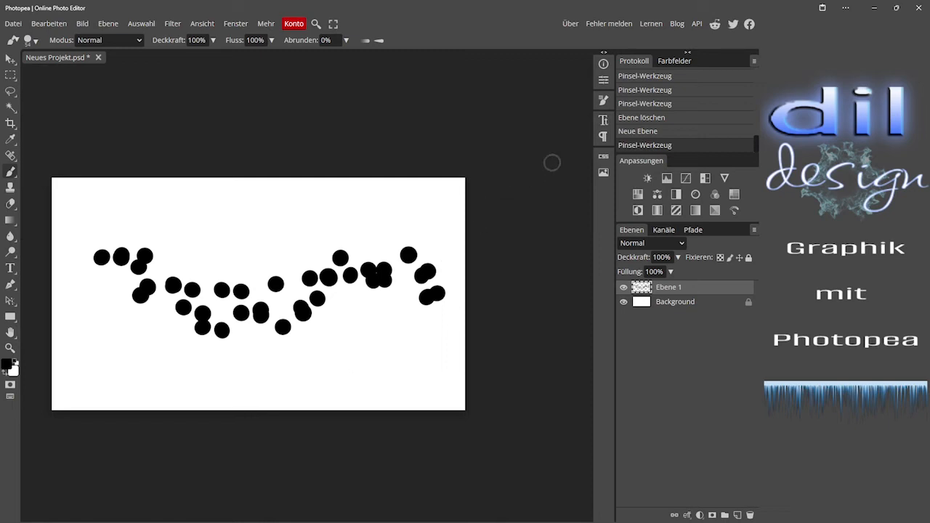
Save the current scattered-dot brush settings as a new tool preset
left_click(603, 101)
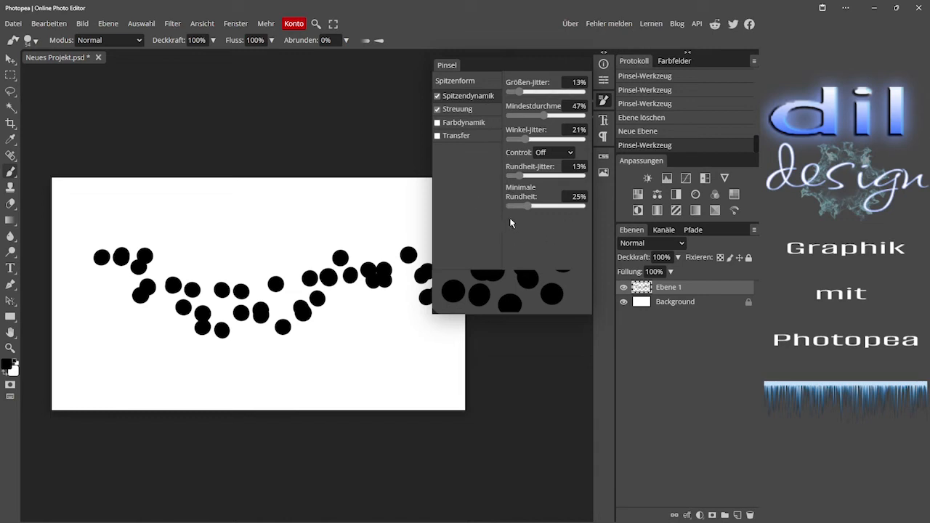
left_click(602, 100)
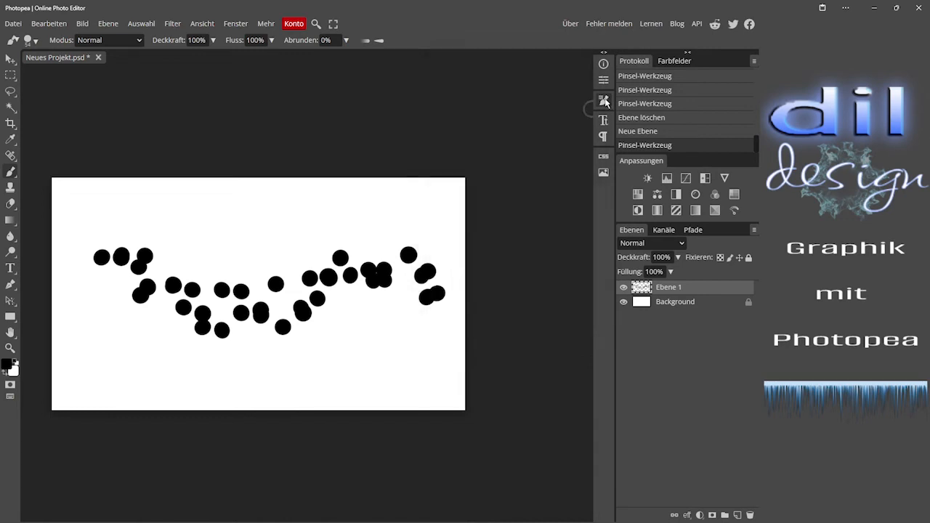
left_click(18, 41)
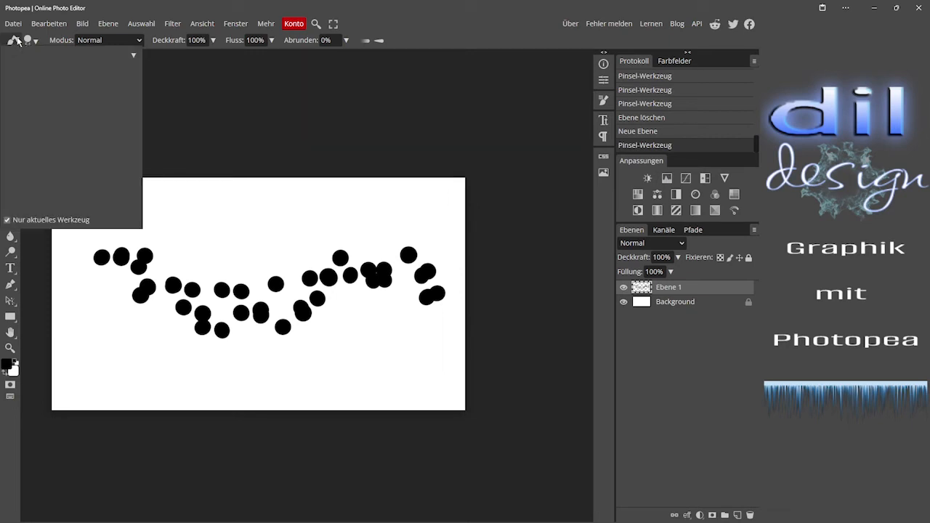
left_click(134, 56)
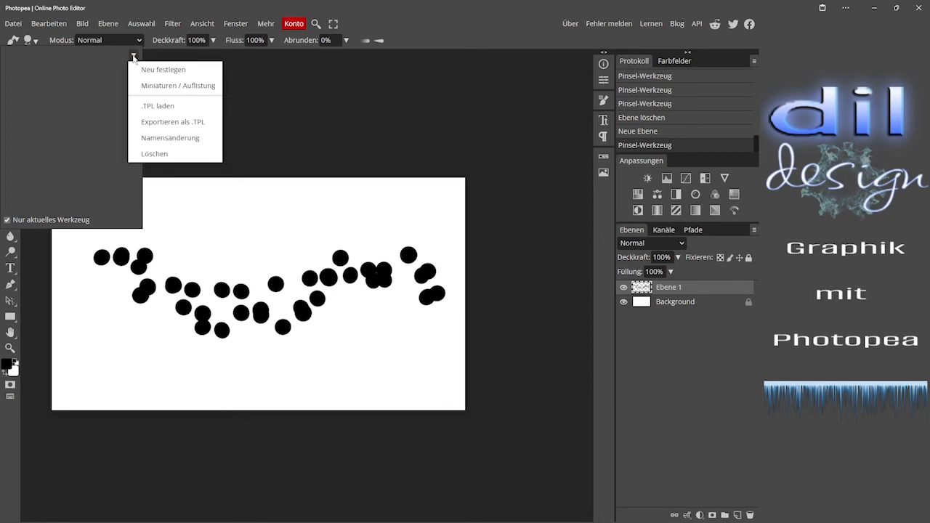
left_click(163, 71)
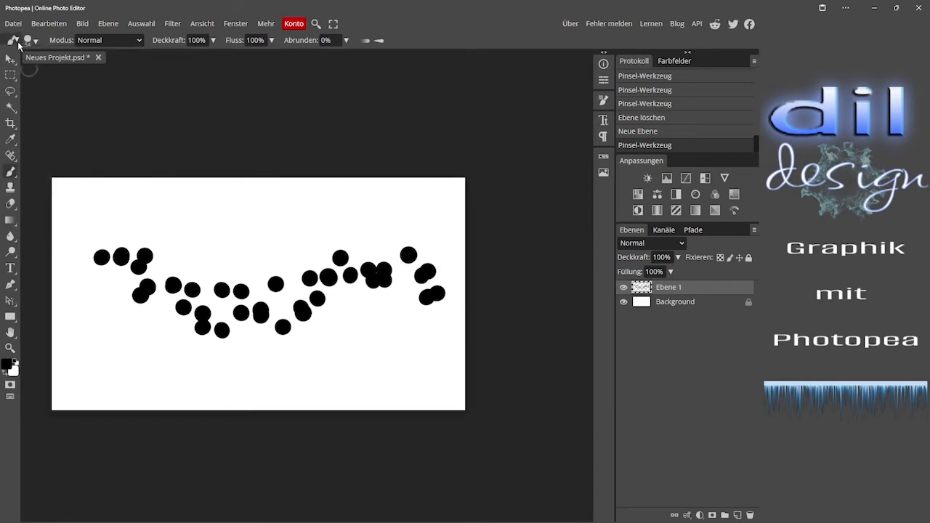
Rename the saved brush preset as Punkte verteilt
left_click(17, 41)
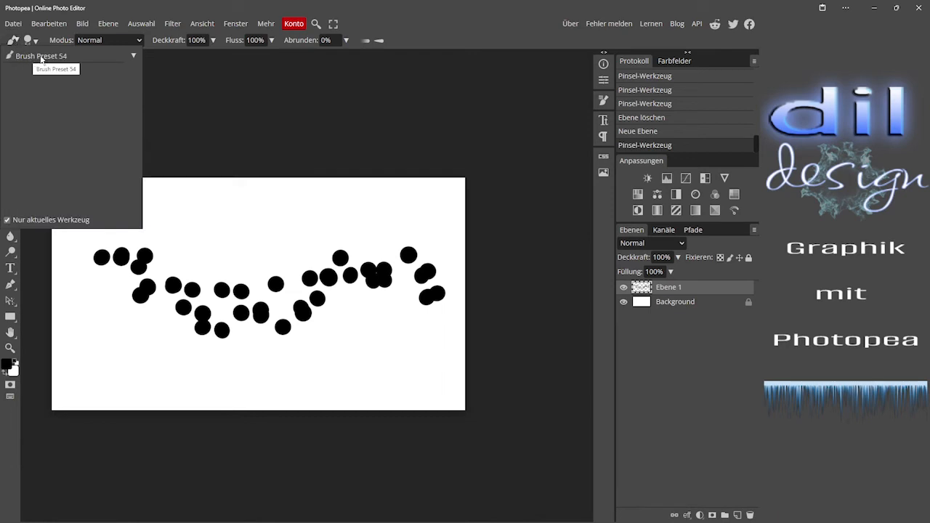
right_click(43, 60)
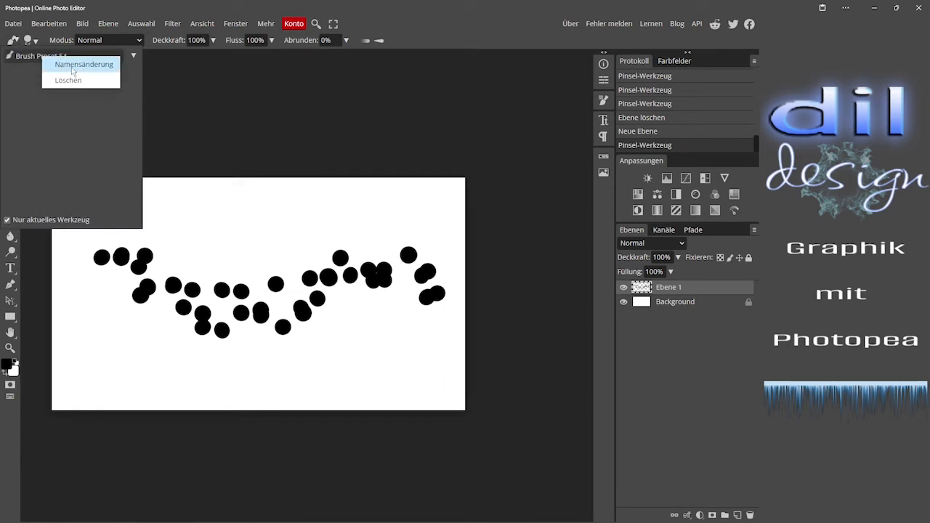
left_click(73, 70)
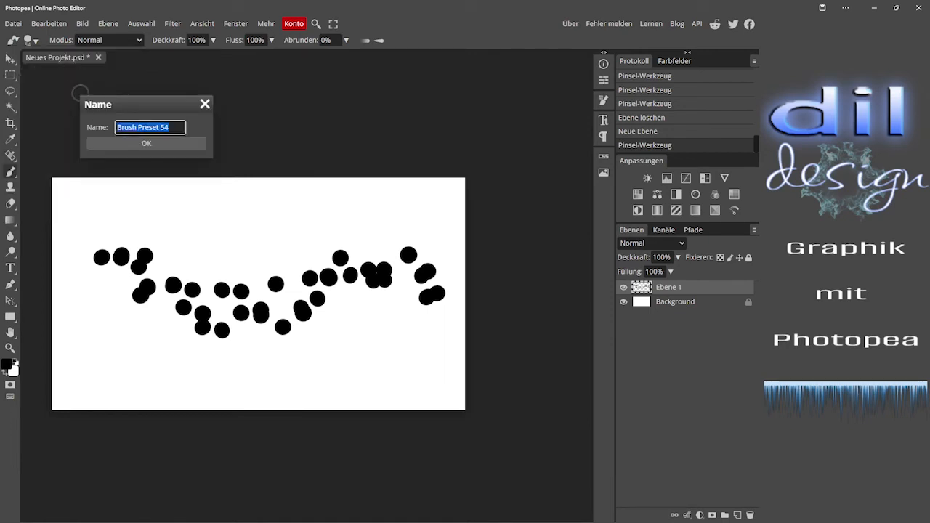
type("Pu")
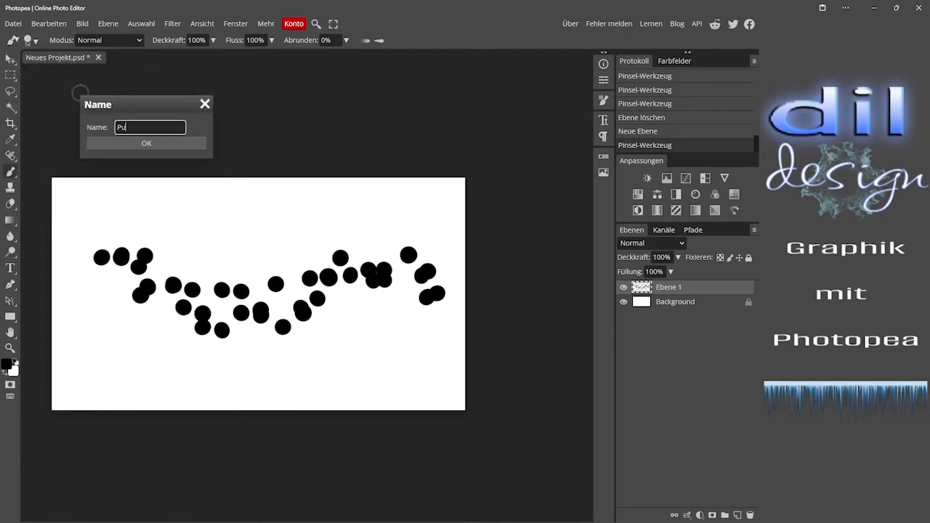
type("nkte verteilt")
key("Return")
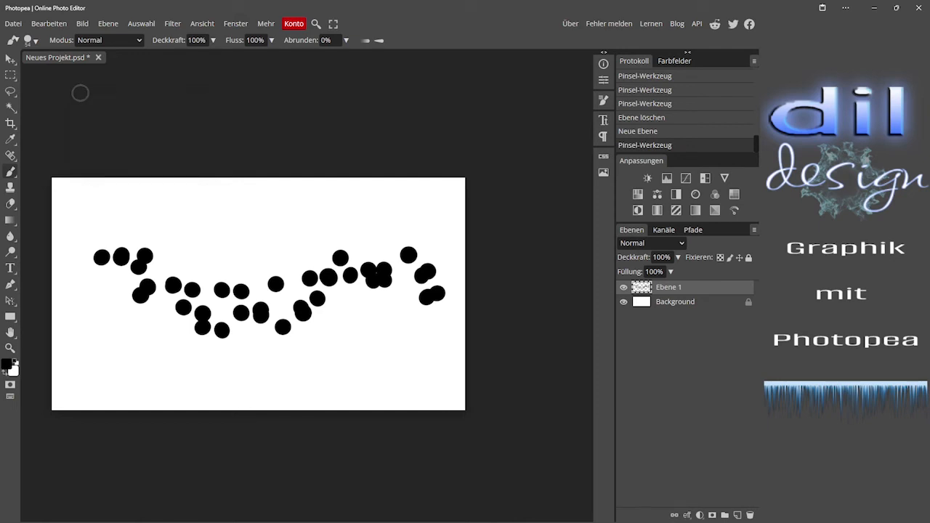
Export the tool preset as a TPL file named Punkte verteilt in the Downloads > Brushes folder
left_click(18, 42)
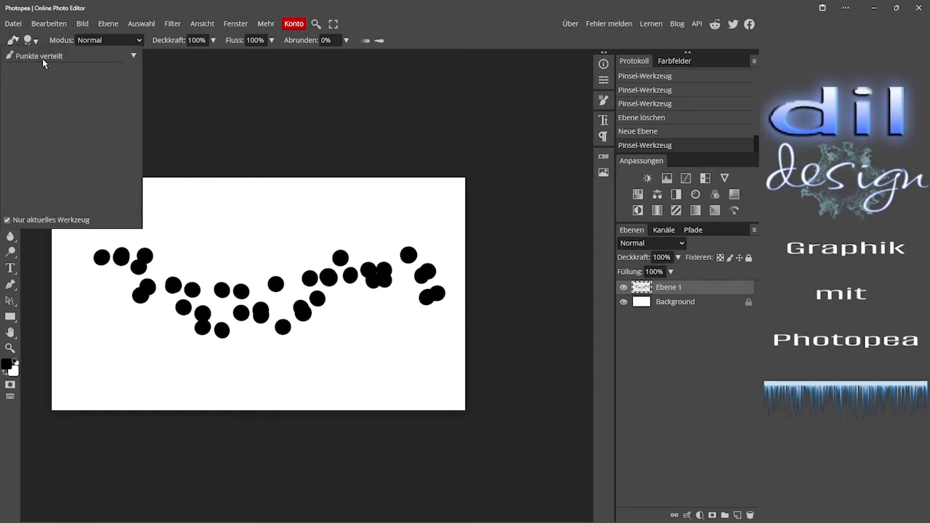
left_click(134, 55)
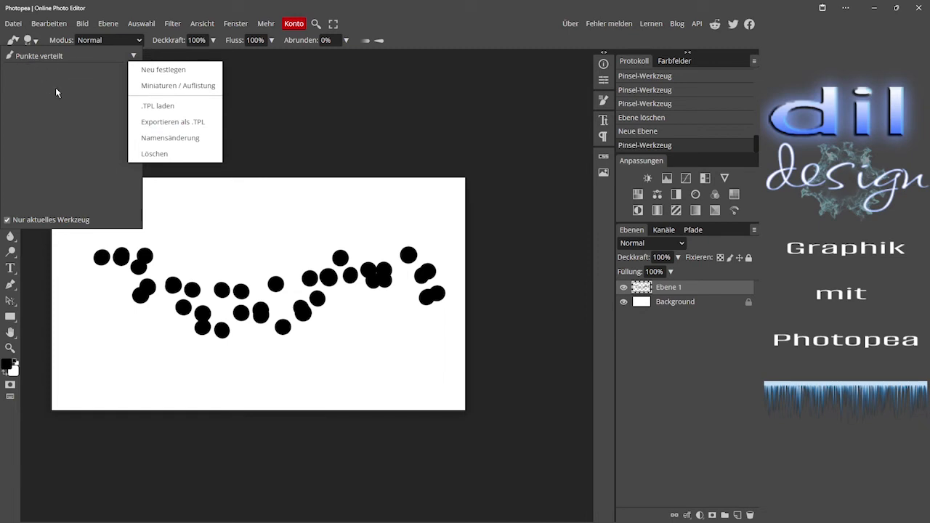
left_click(183, 124)
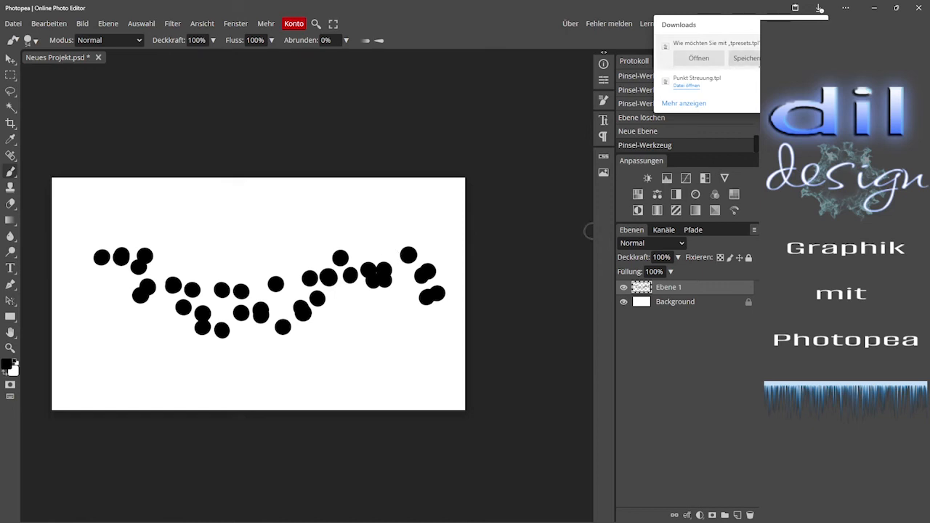
left_click(759, 62)
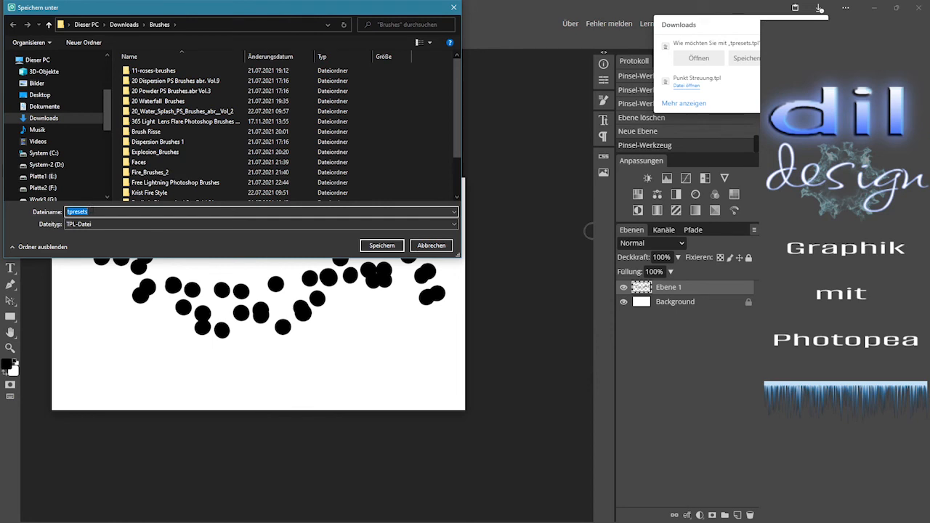
type("Pu")
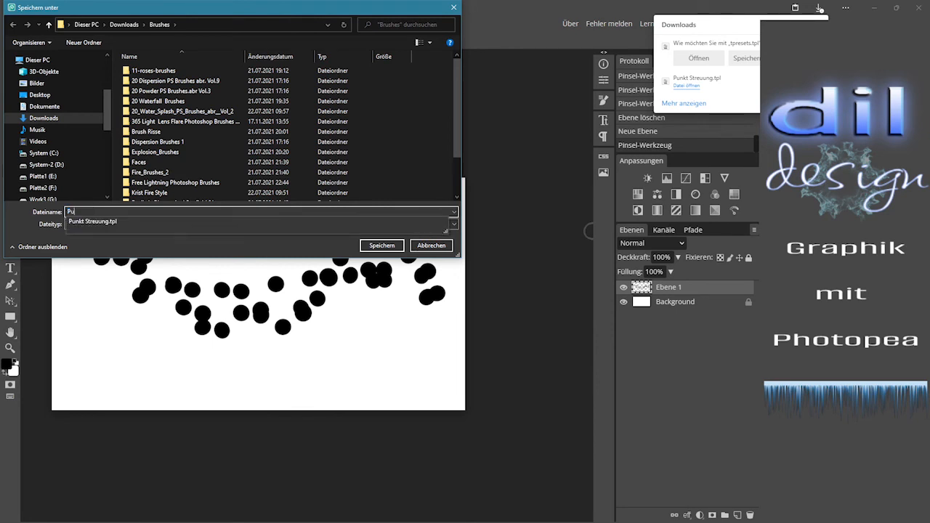
type("nkte ve")
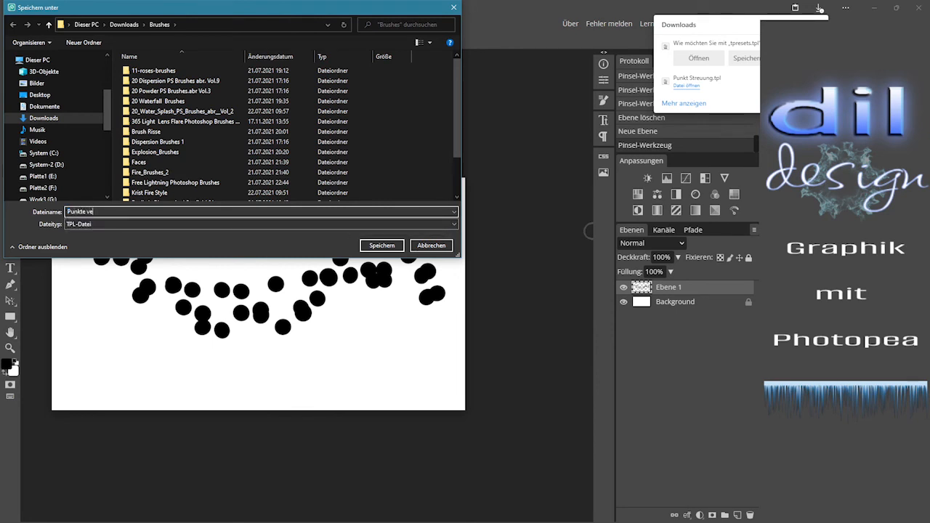
type("rteilt")
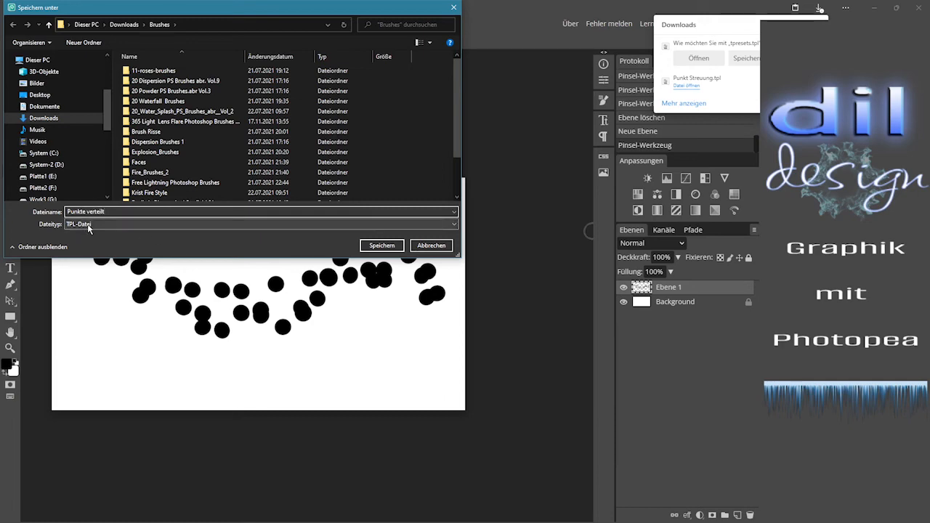
left_click(379, 246)
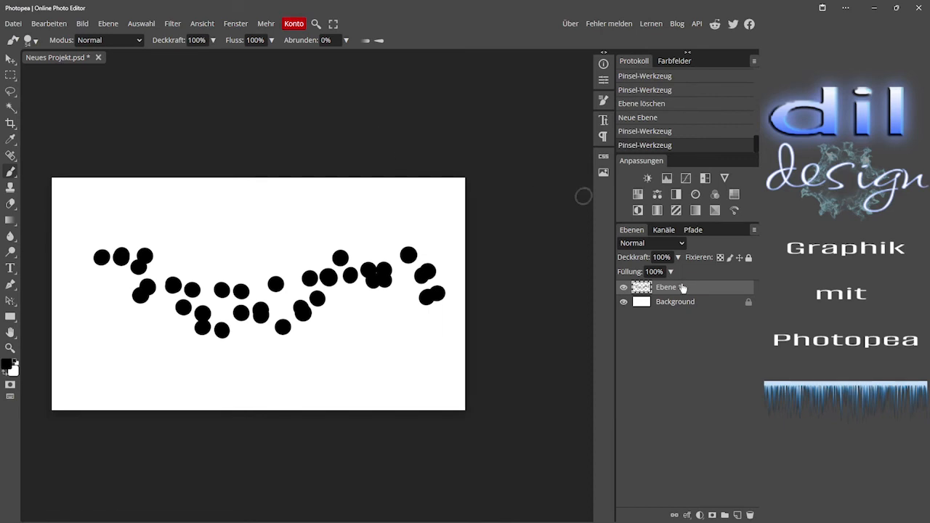
Delete the dotted layer Ebene 1 and remove the Punkte verteilt preset from the tool presets
key("Delete")
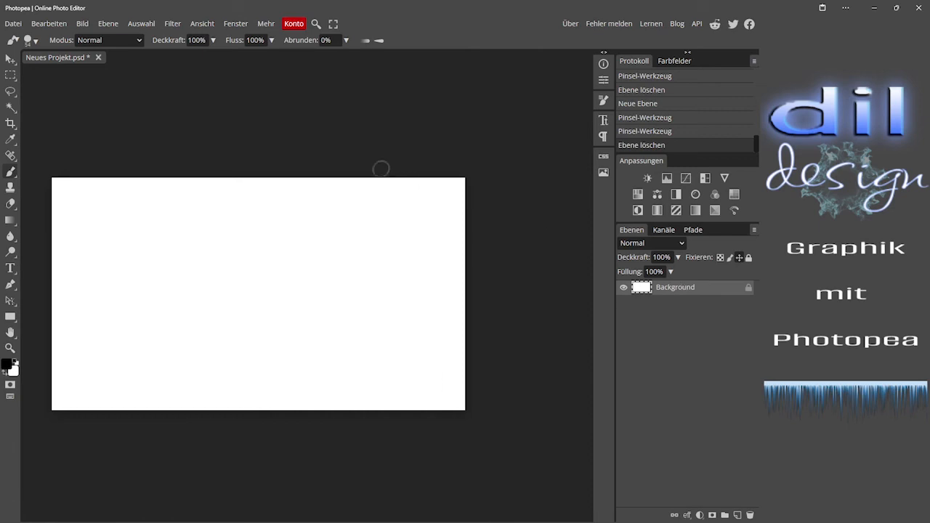
left_click(13, 40)
right_click(45, 58)
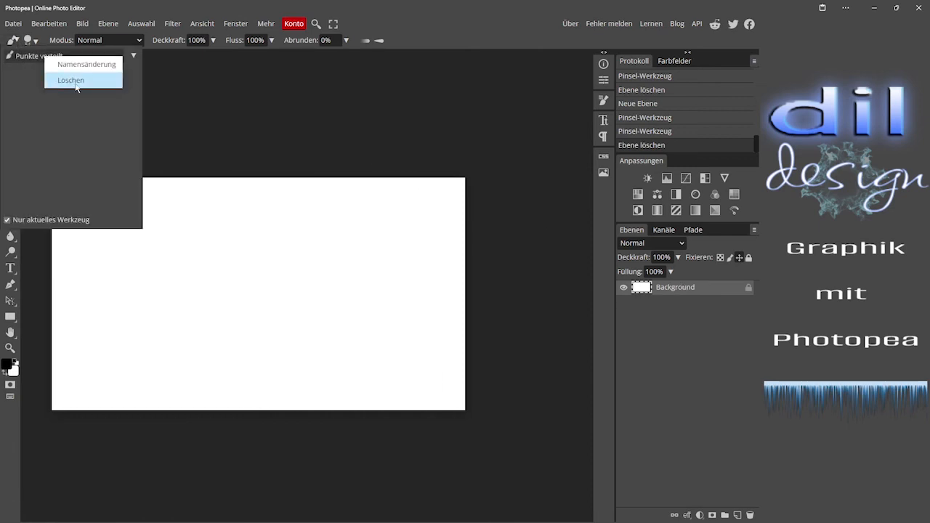
left_click(73, 81)
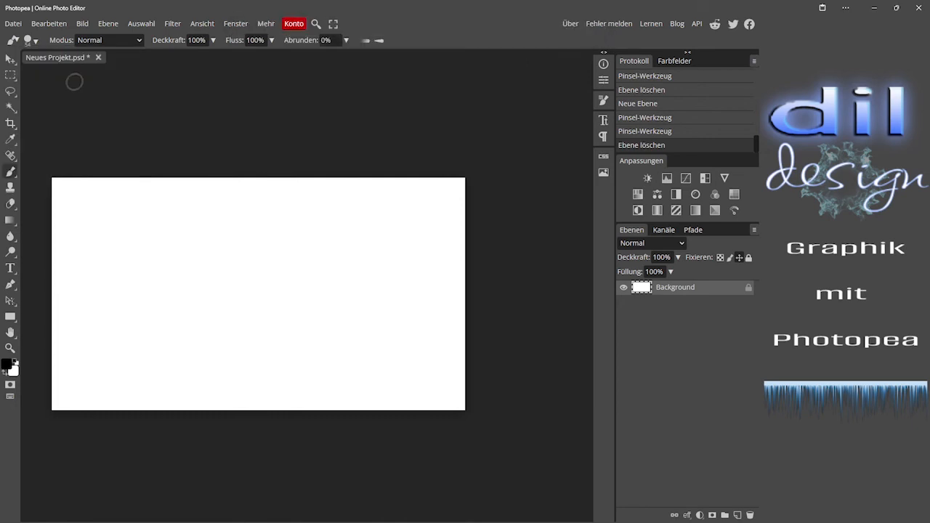
Choose the flat elliptical 933 px brush and stamp it once near the middle of the canvas on a new layer
left_click(34, 41)
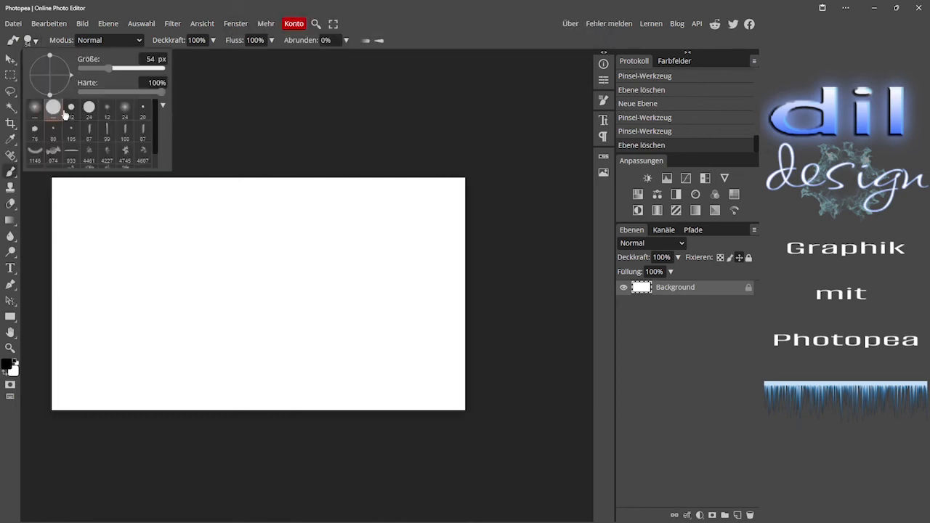
left_click(71, 154)
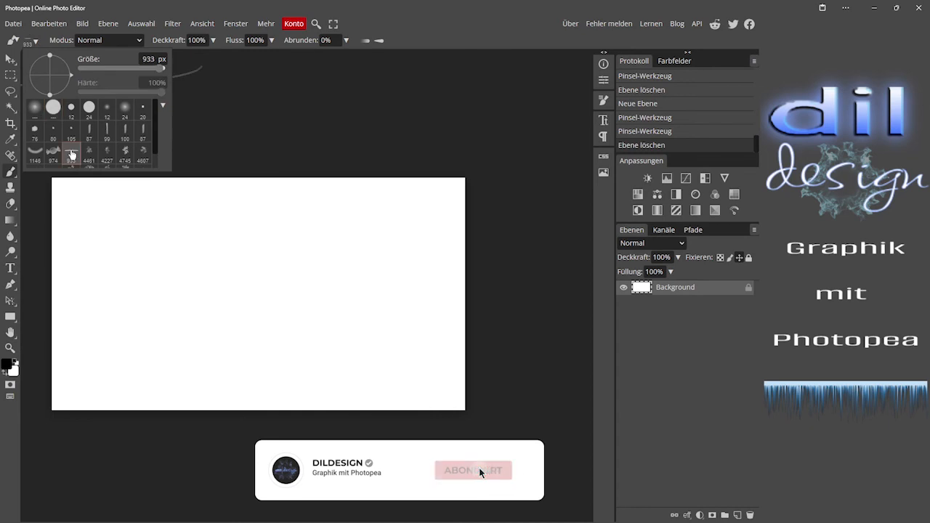
left_click(37, 42)
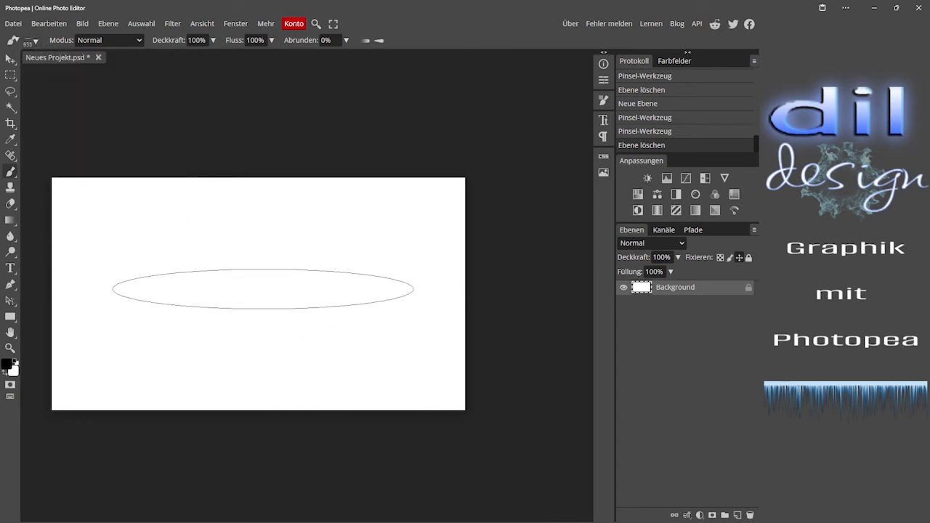
left_click(736, 515)
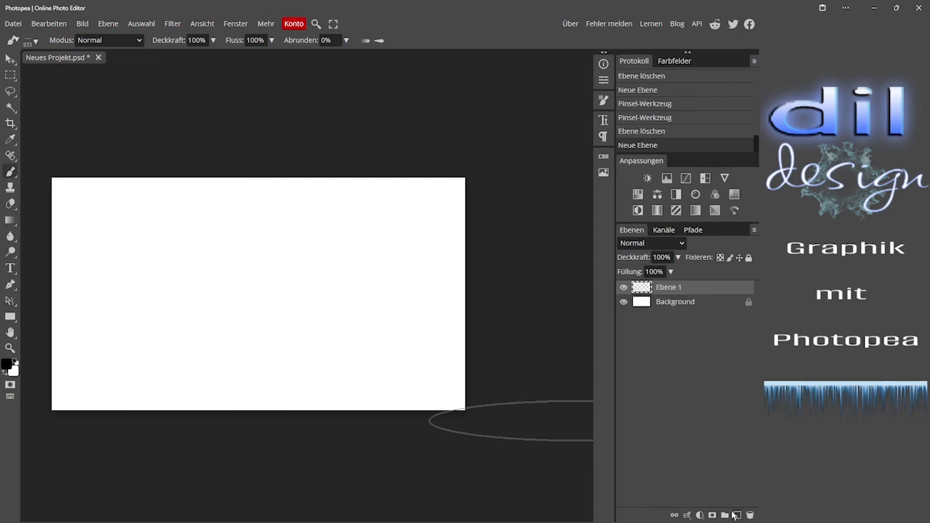
left_click(243, 284)
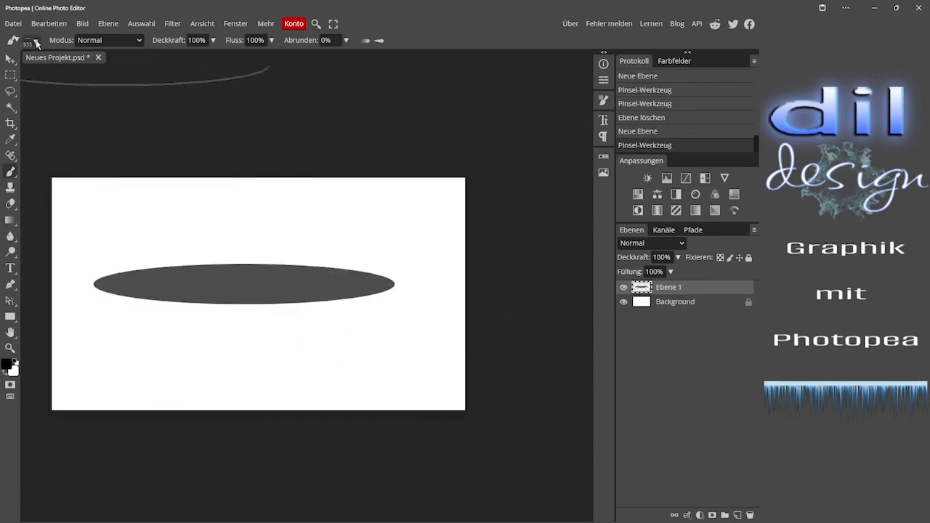
Load Punkte verteilt.tpl from the Brushes folder into the tool presets, keep it for future sessions and show the preset list
left_click(36, 42)
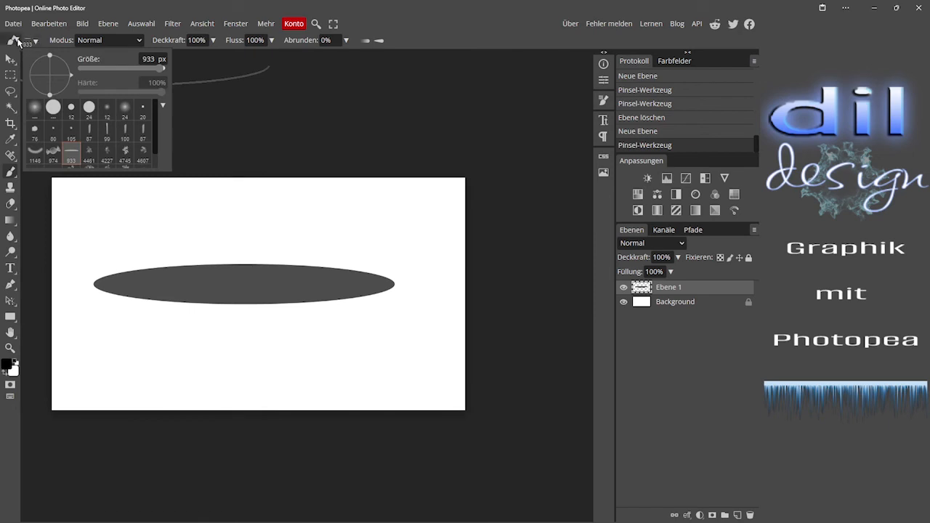
left_click(19, 42)
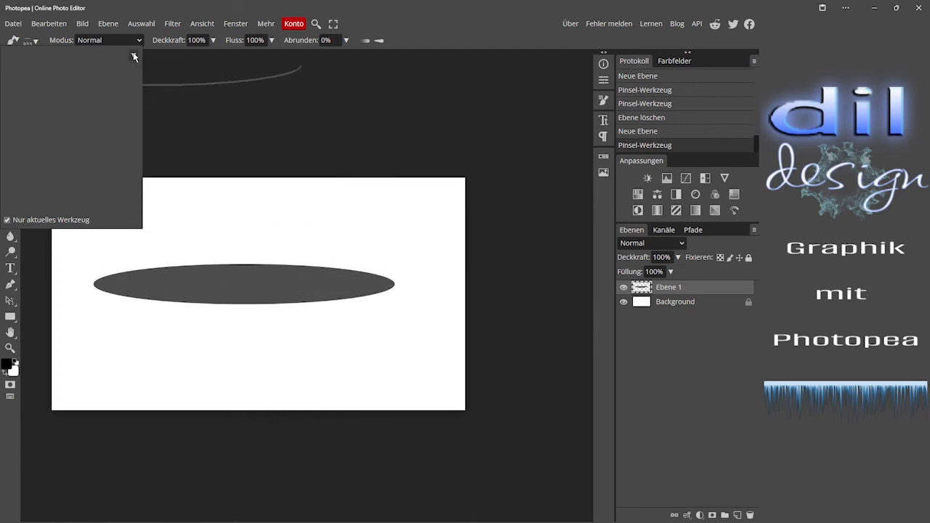
left_click(133, 56)
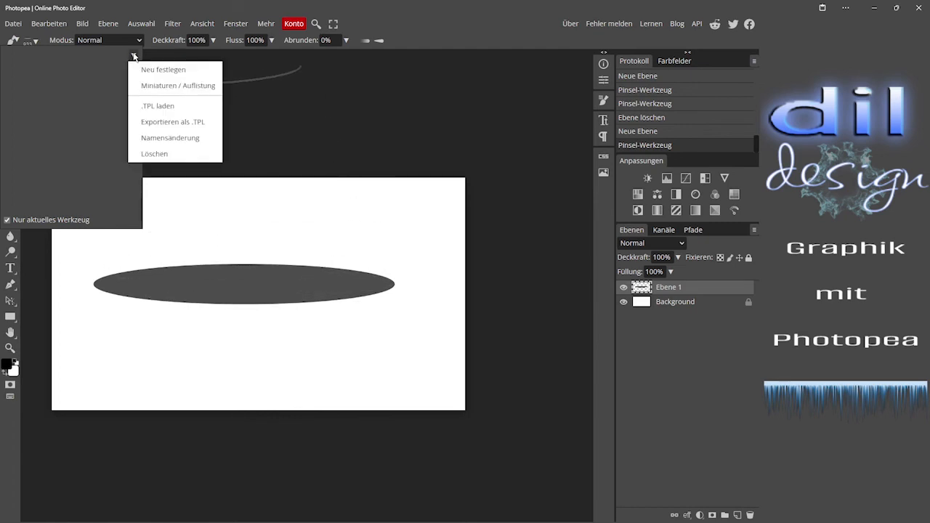
left_click(148, 110)
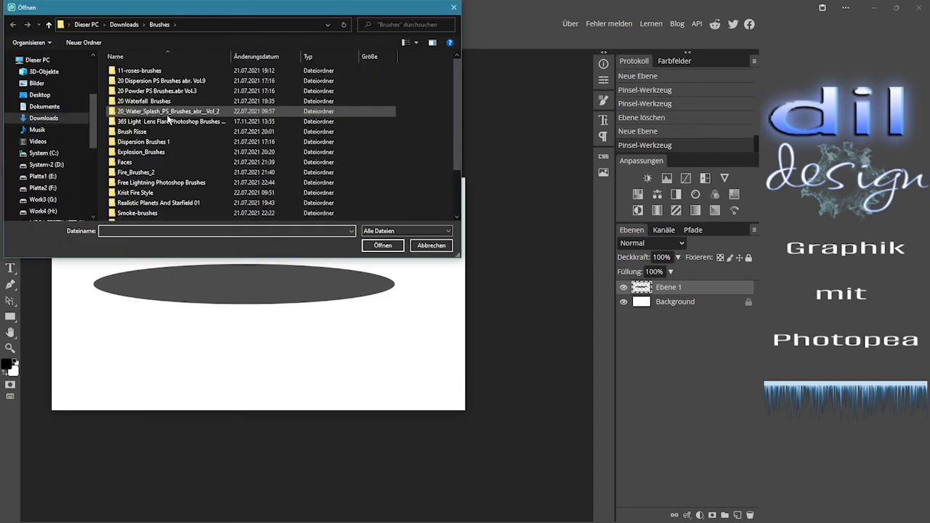
scroll(175, 126, "down", 2)
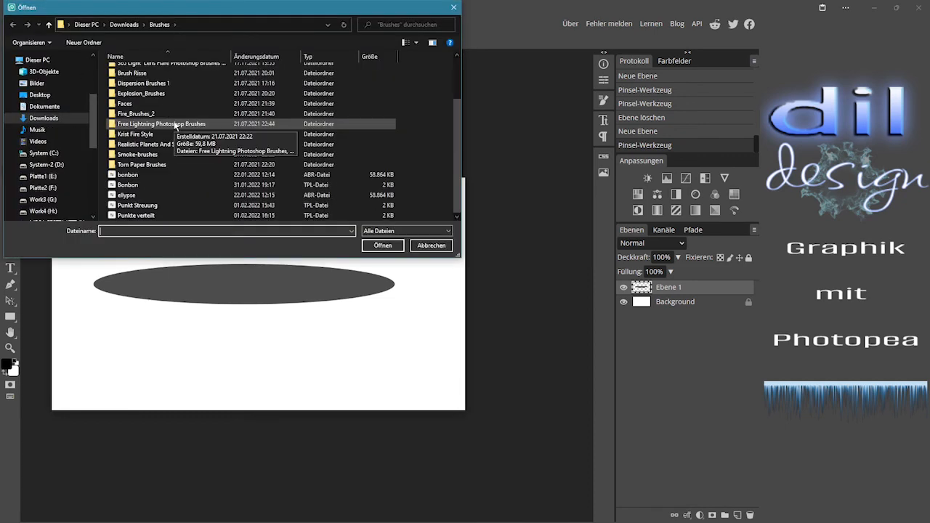
left_click(144, 216)
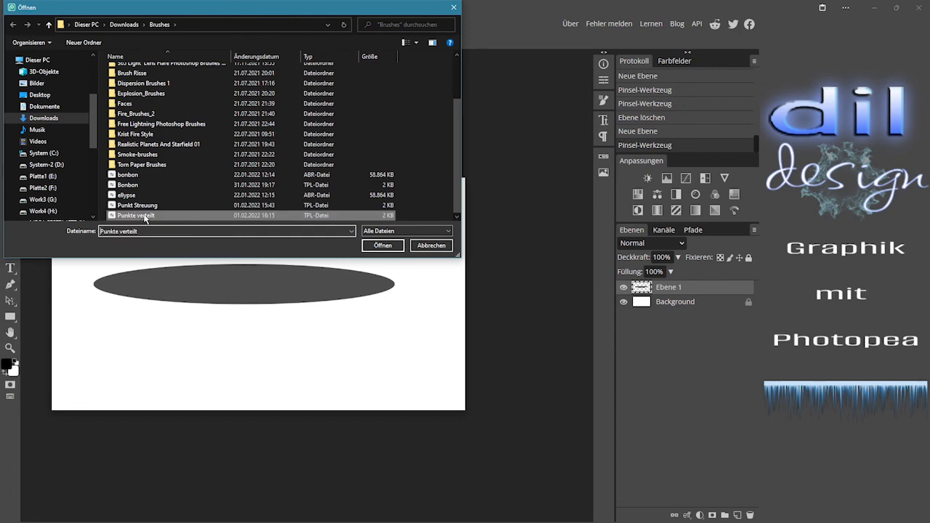
left_click(382, 246)
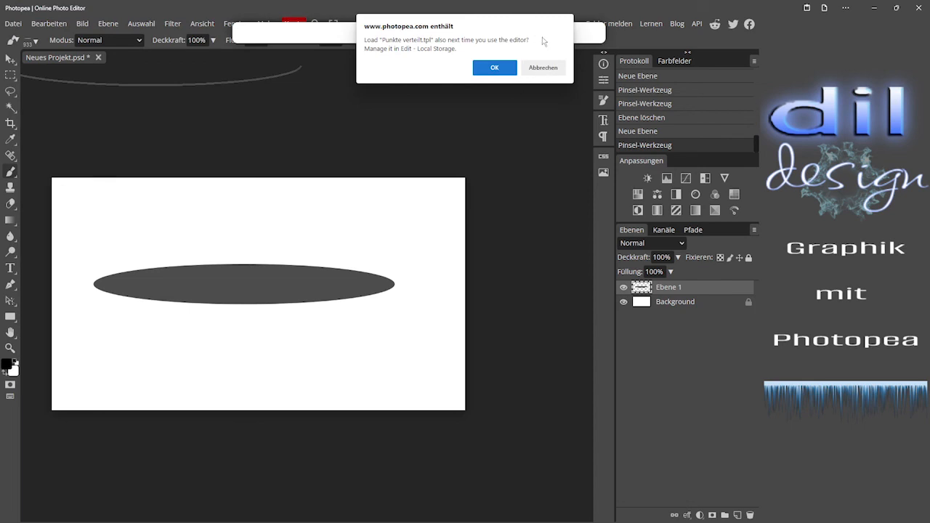
left_click(496, 69)
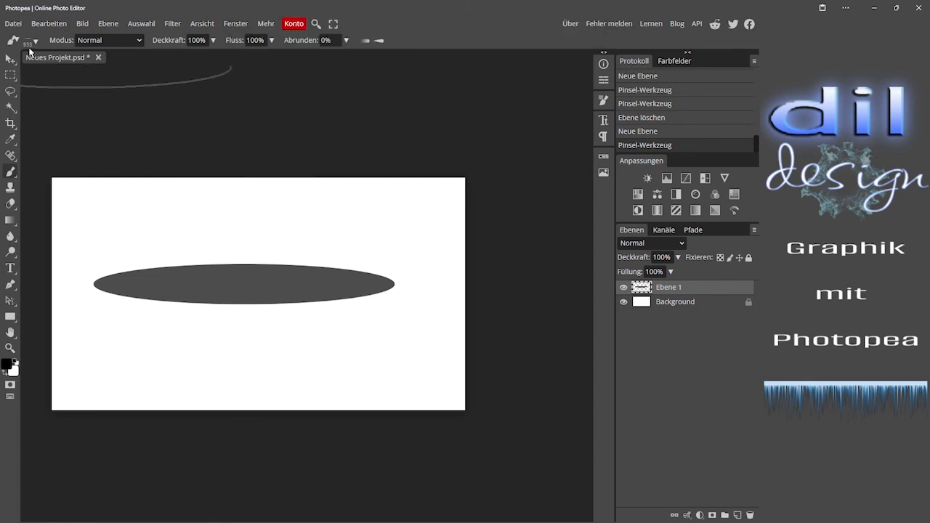
left_click(13, 41)
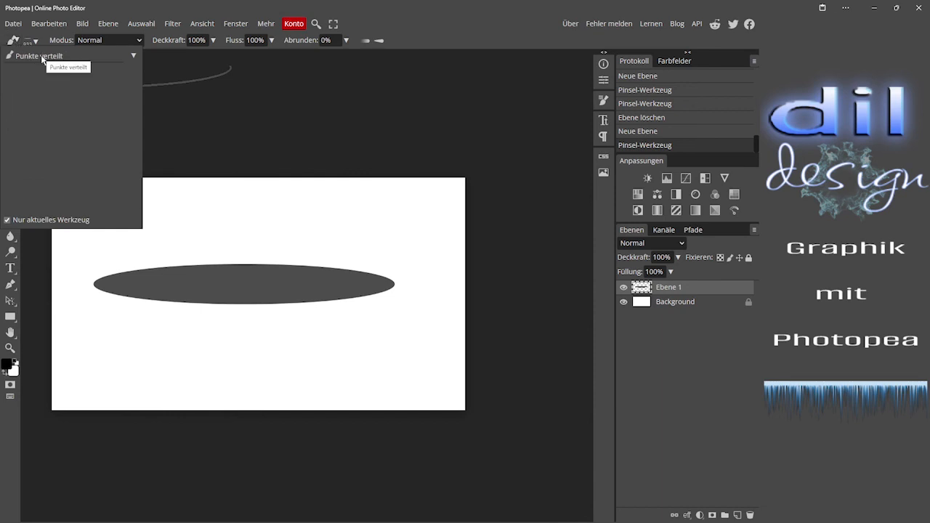
Paint a stroke of scattered dots across the grey ellipse with the Punkte verteilt preset and check the brush's tip dynamics settings
left_click(94, 285)
left_click(114, 297)
left_click(134, 275)
left_click_drag(140, 286, 404, 283)
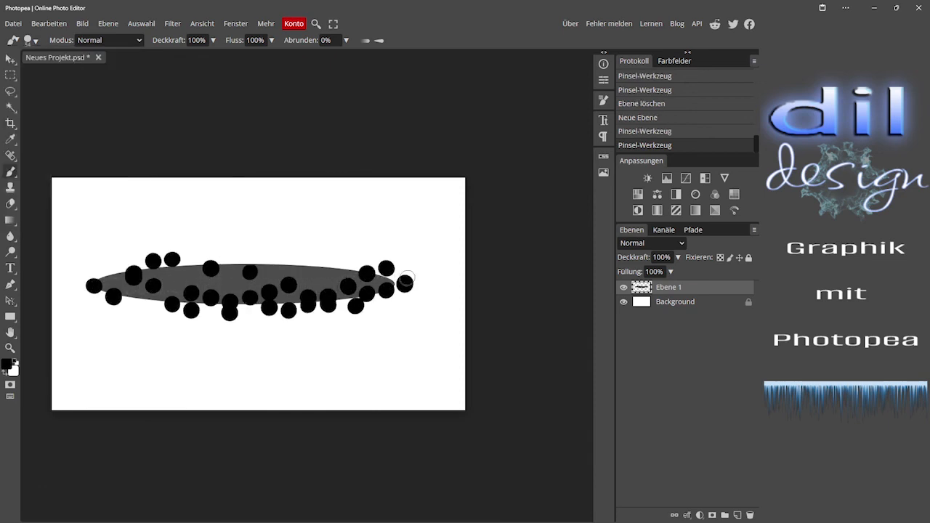
left_click(603, 101)
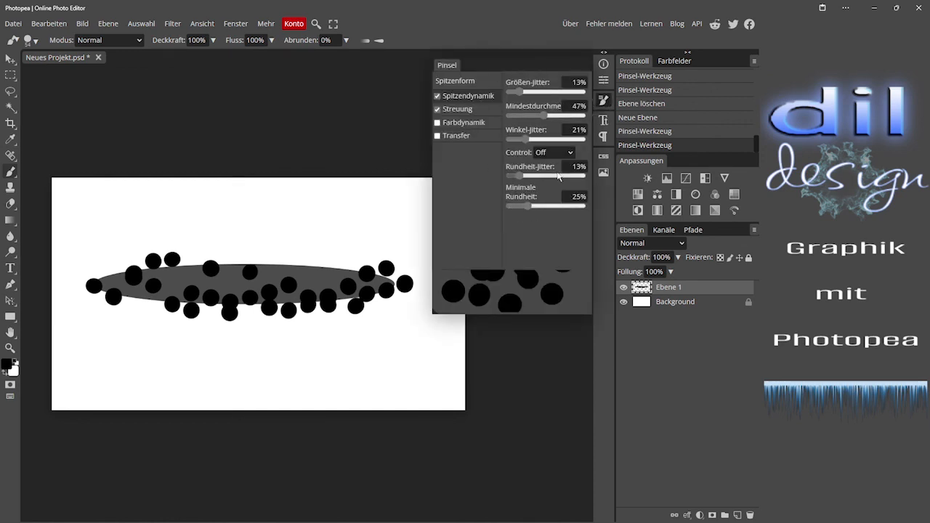
left_click(603, 101)
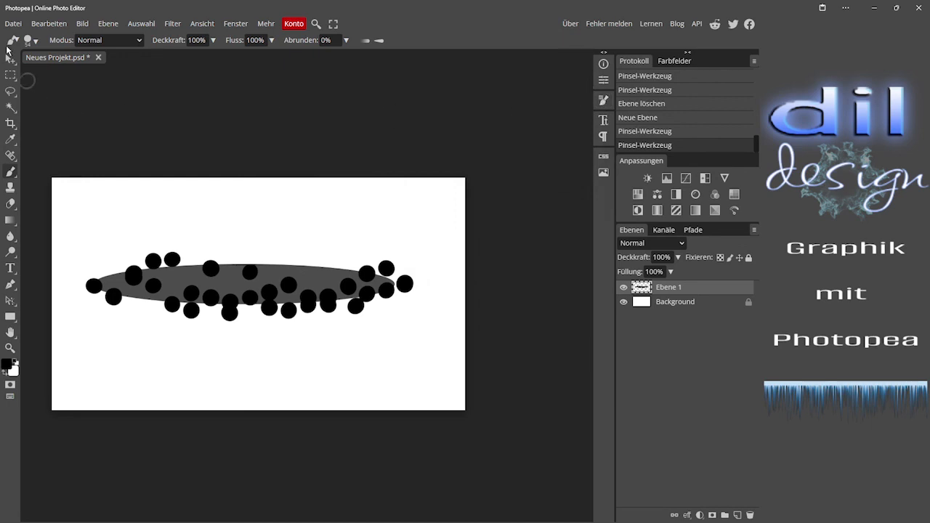
Compare the tool preset list with the brush tip list and choose the 87 px brush tip
left_click(17, 40)
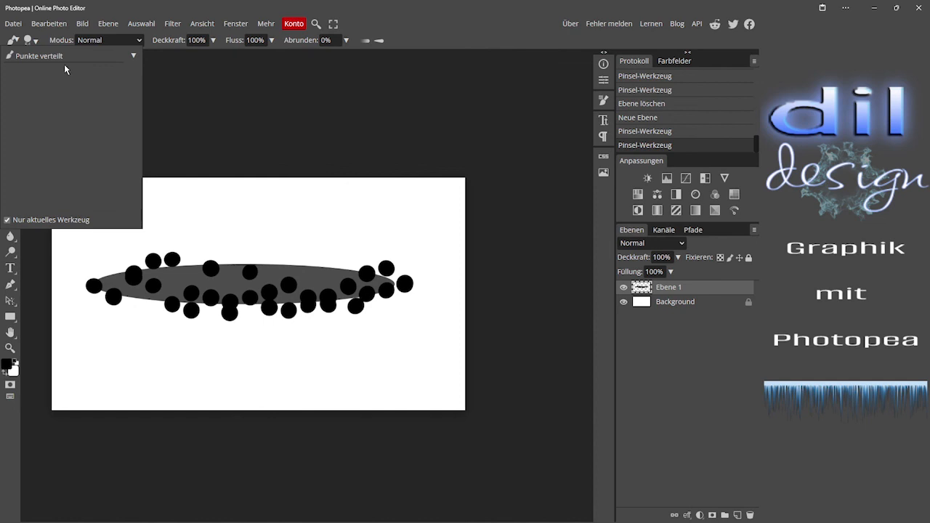
left_click(18, 41)
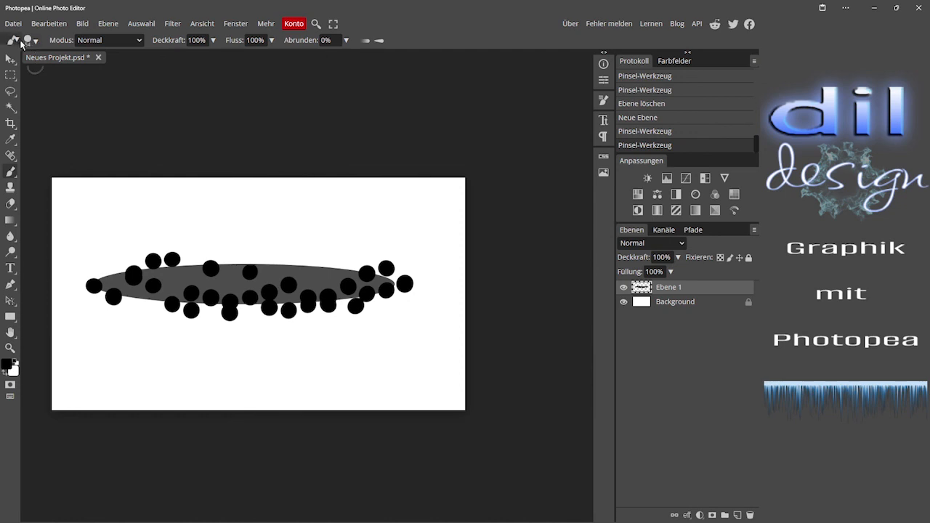
left_click(36, 43)
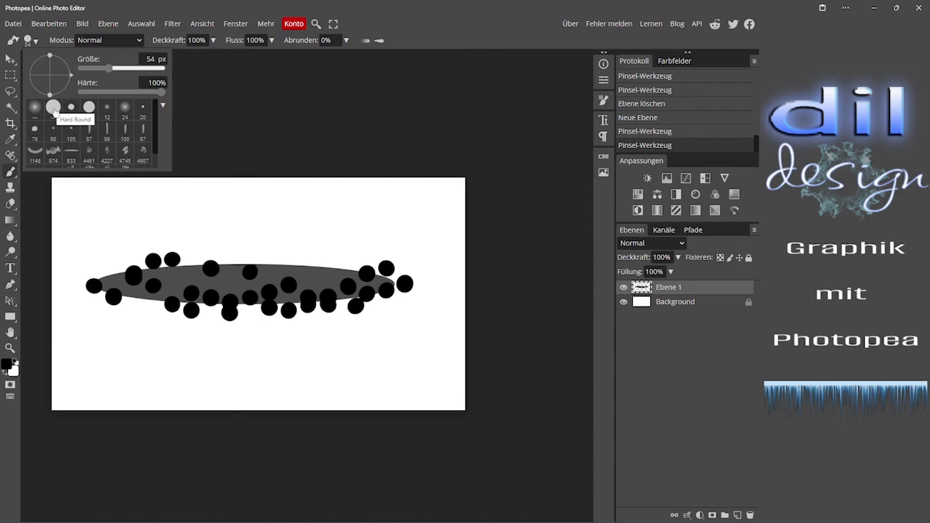
left_click(16, 42)
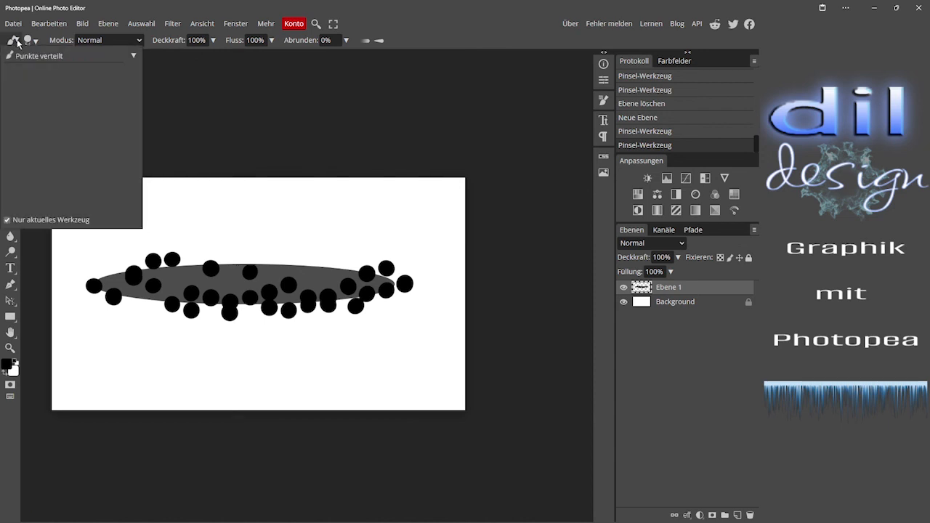
left_click(30, 40)
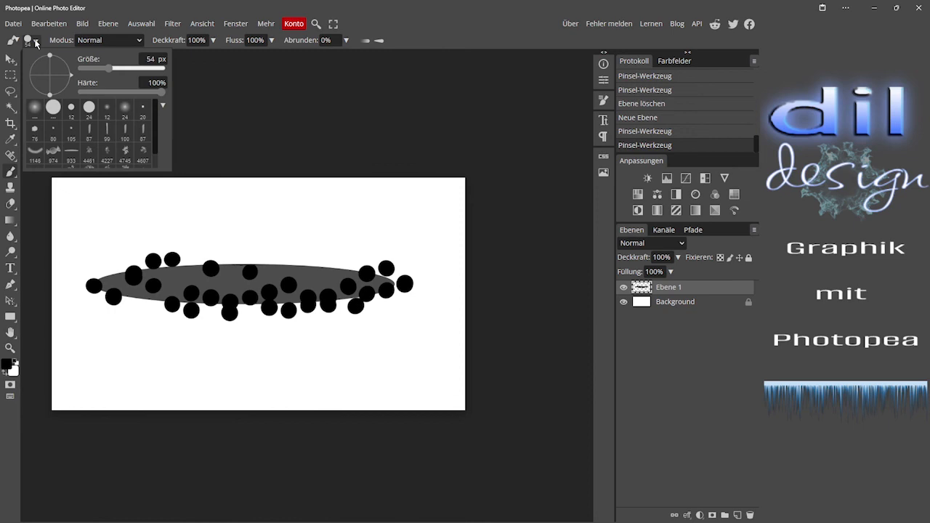
left_click(90, 133)
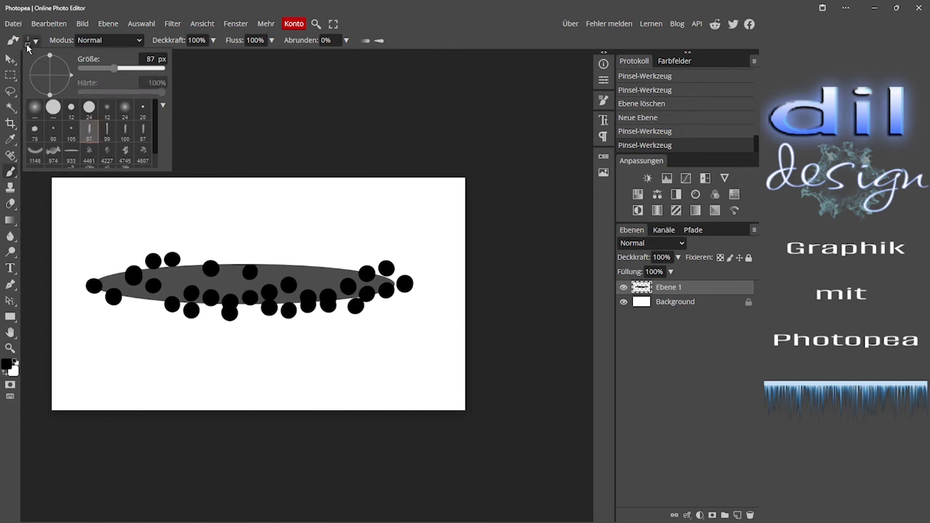
Reapply the Punkte verteilt preset and paint a second stroke of scattered dots below the ellipse
left_click(34, 44)
left_click(16, 41)
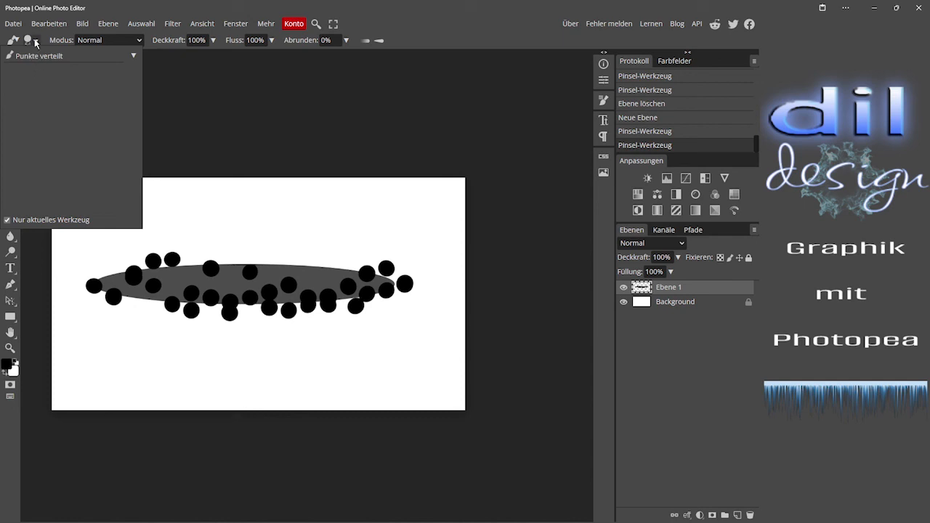
left_click(82, 354)
left_click_drag(109, 354, 414, 363)
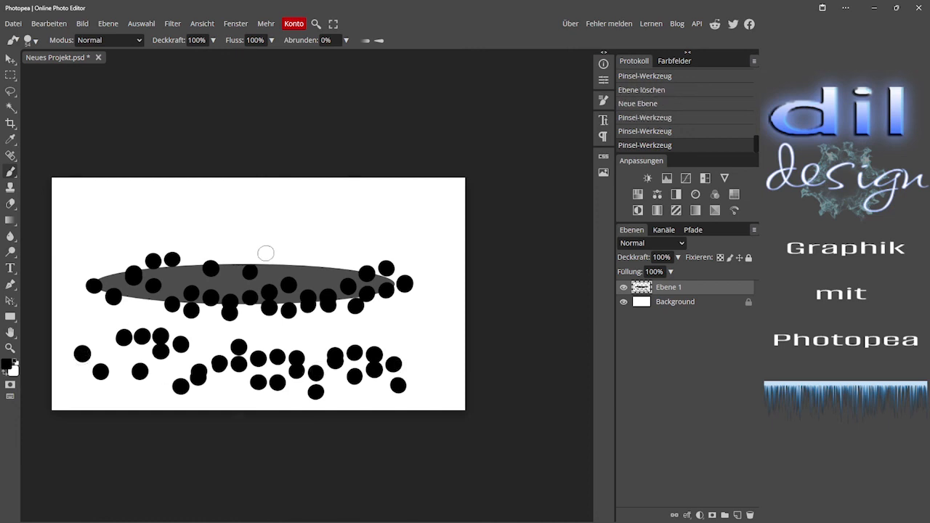